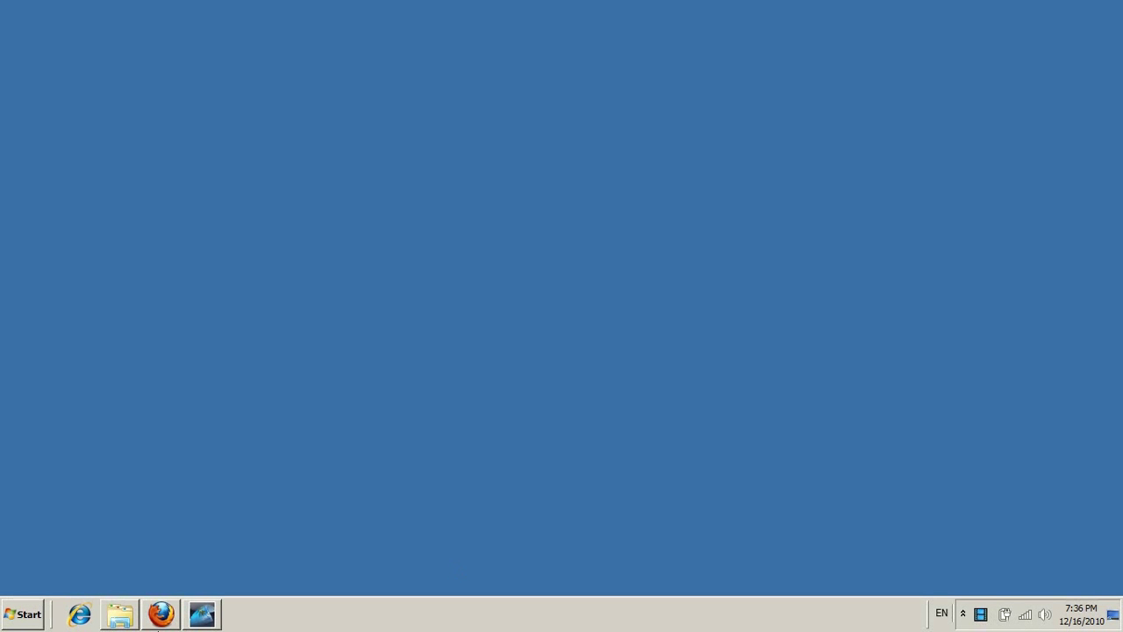
# Return to Firefox and trim the web address back to load the GNS3 home page.
pyautogui.click(172, 622)
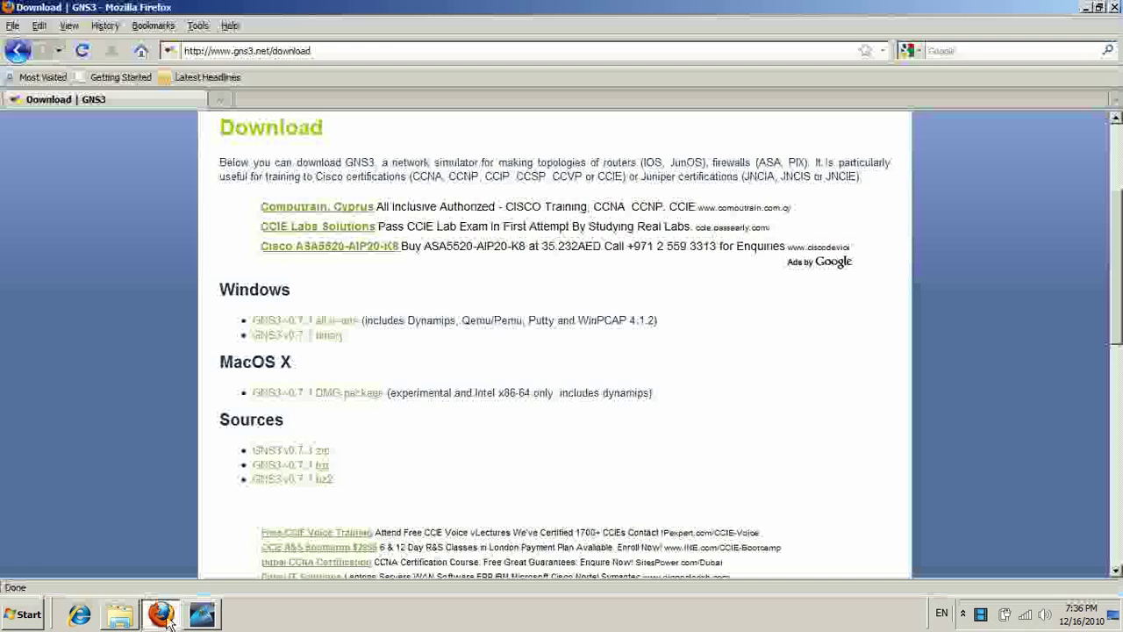
pyautogui.click(373, 55)
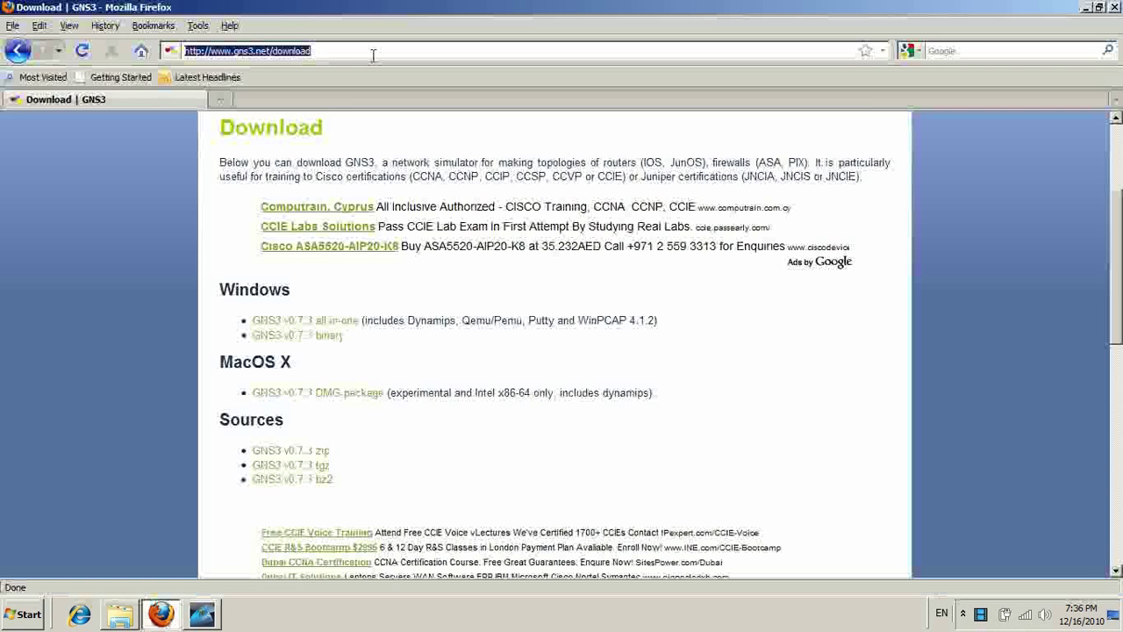
pyautogui.press('Return')
pyautogui.press('BackSpace')
pyautogui.press('BackSpace')
pyautogui.press('BackSpace')
pyautogui.press('BackSpace')
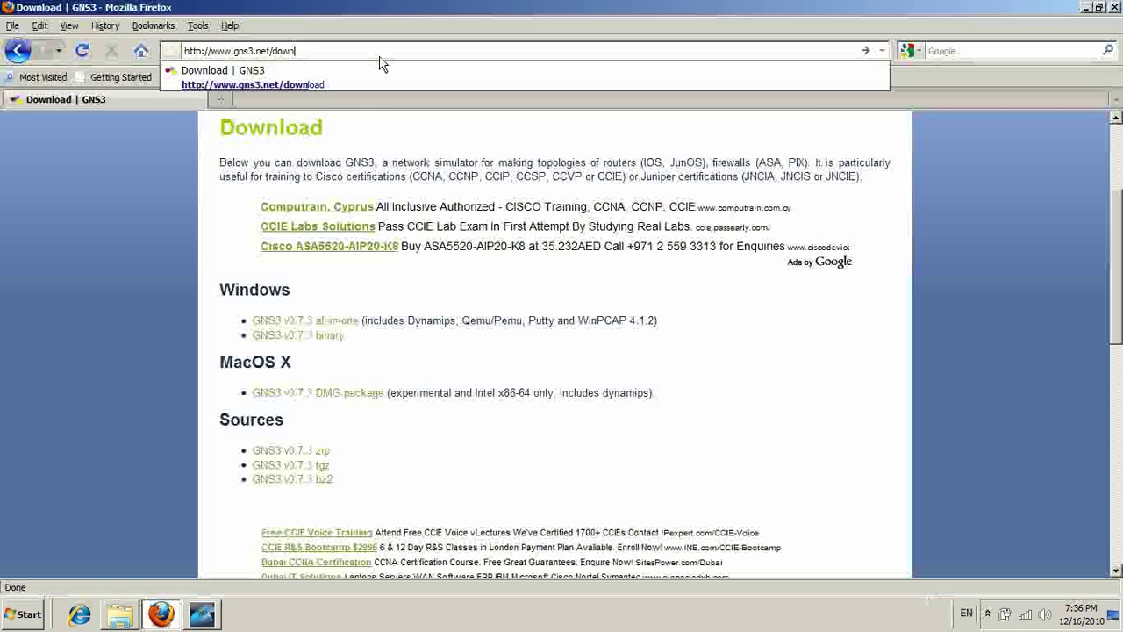
pyautogui.press('BackSpace')
pyautogui.press('BackSpace')
pyautogui.press('BackSpace')
pyautogui.press('BackSpace')
pyautogui.press('BackSpace')
pyautogui.press('Return')
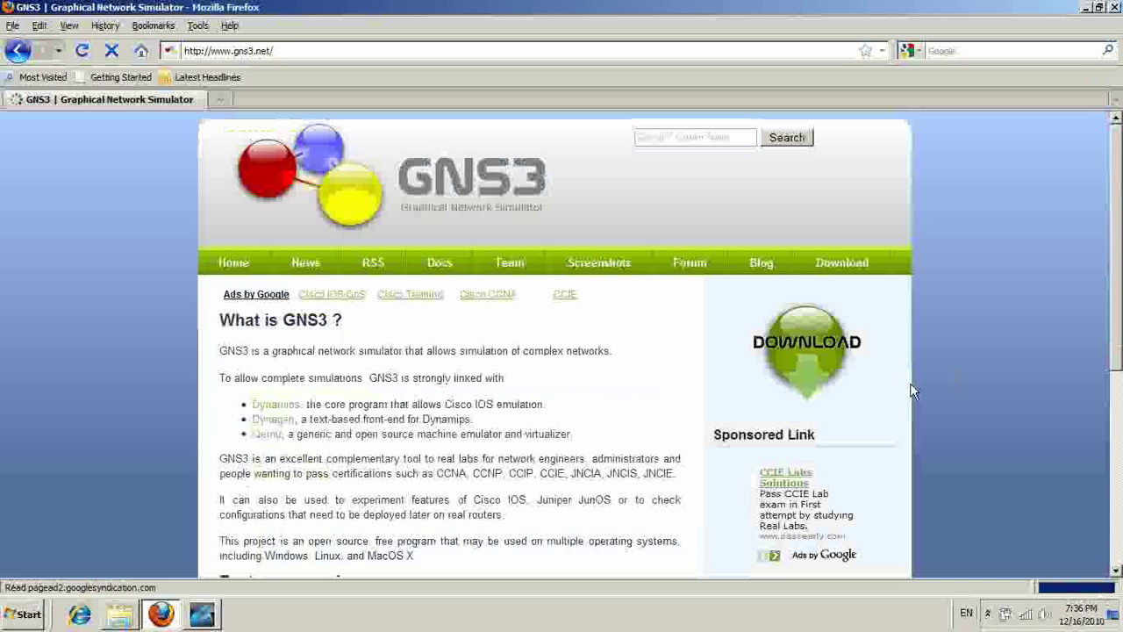
# Go to the GNS3 download page and read the Windows package notes about Putty.
pyautogui.click(816, 373)
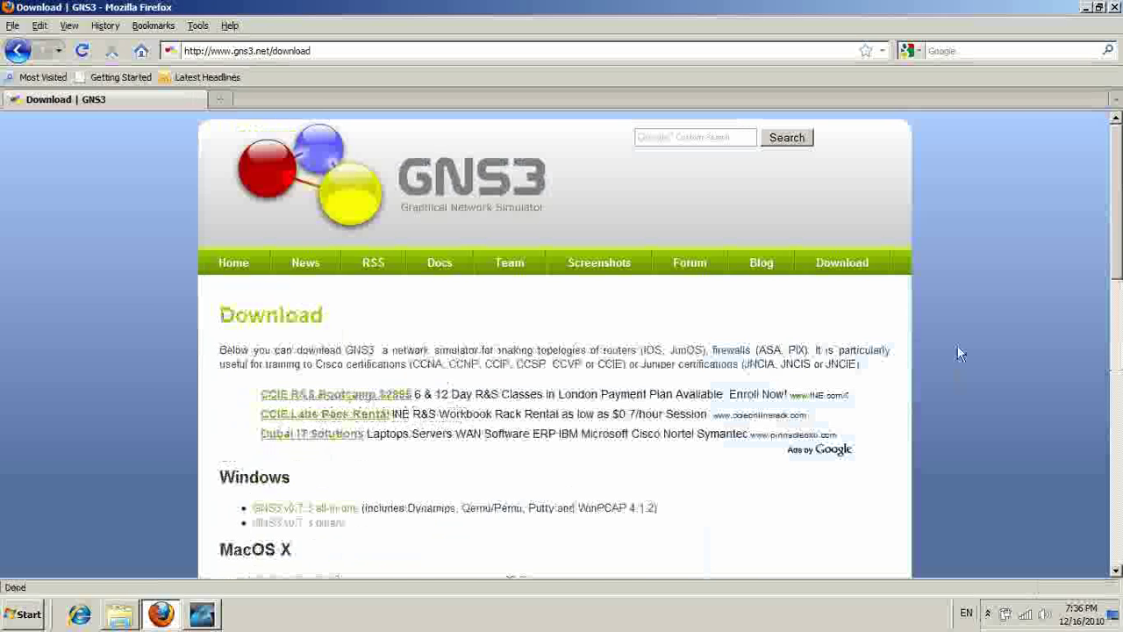
pyautogui.scroll(-2, 1095, 358)
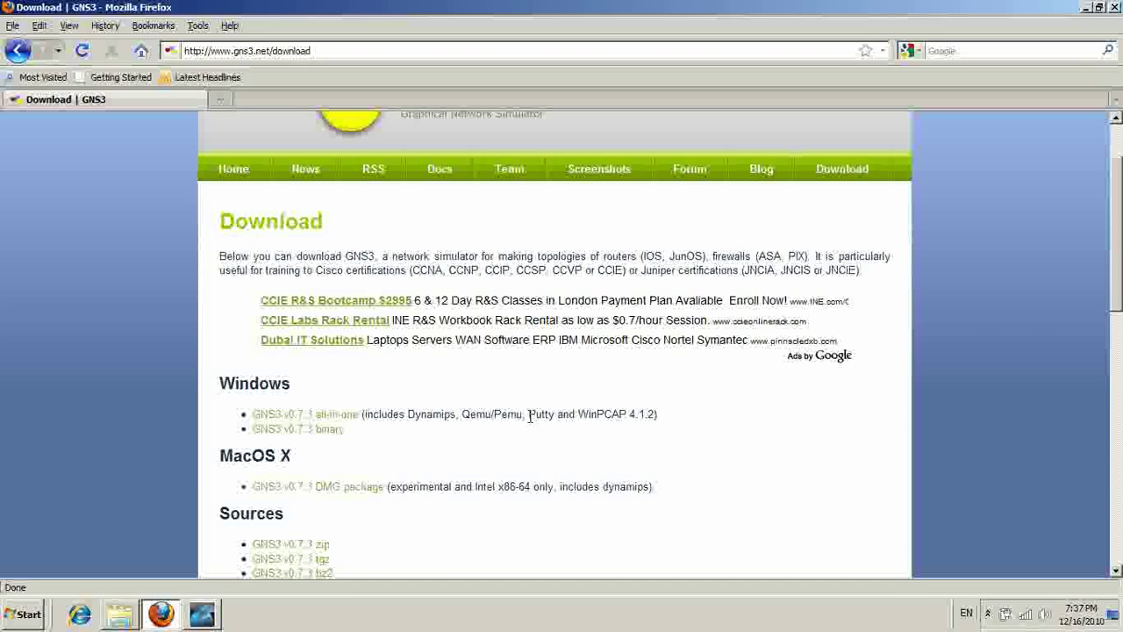
pyautogui.moveTo(529, 417)
pyautogui.mouseDown()
pyautogui.moveTo(559, 429)
pyautogui.moveTo(528, 418)
pyautogui.mouseUp()
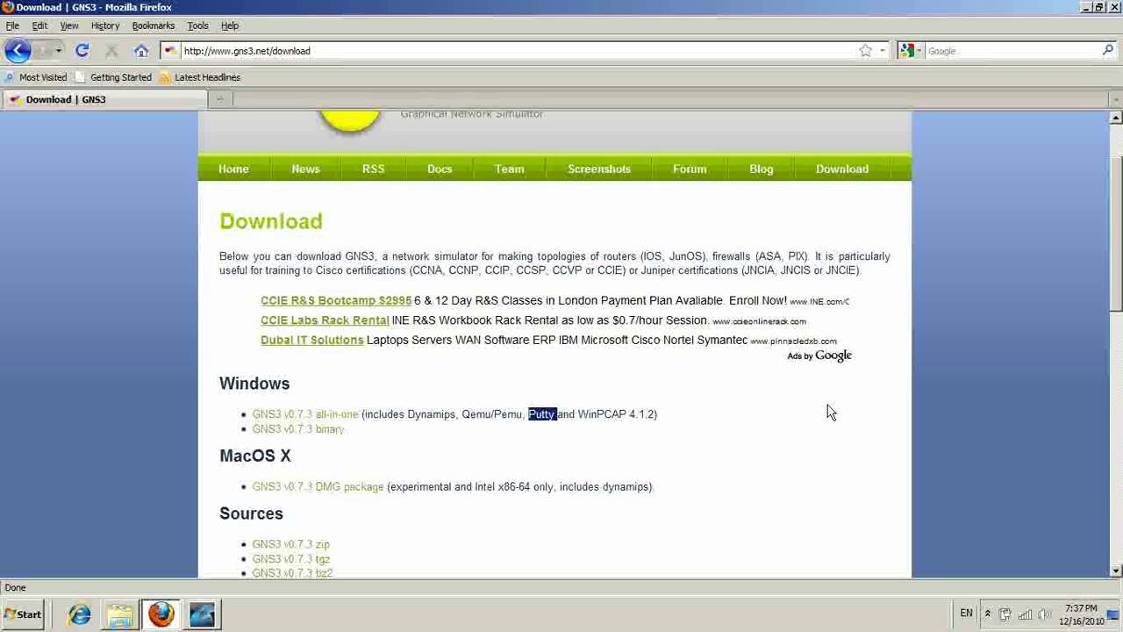
pyautogui.click(514, 386)
# Launch the GNS3 0.7.2 installer from Downloads and accept the GNU GPL licence.
pyautogui.click(1085, 9)
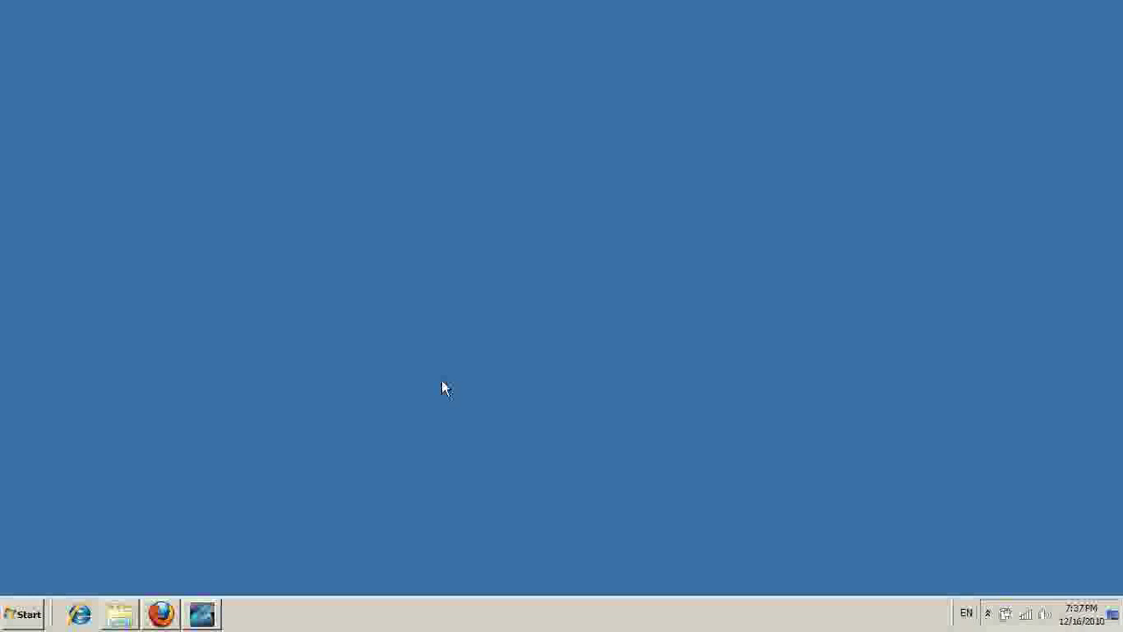
pyautogui.click(120, 618)
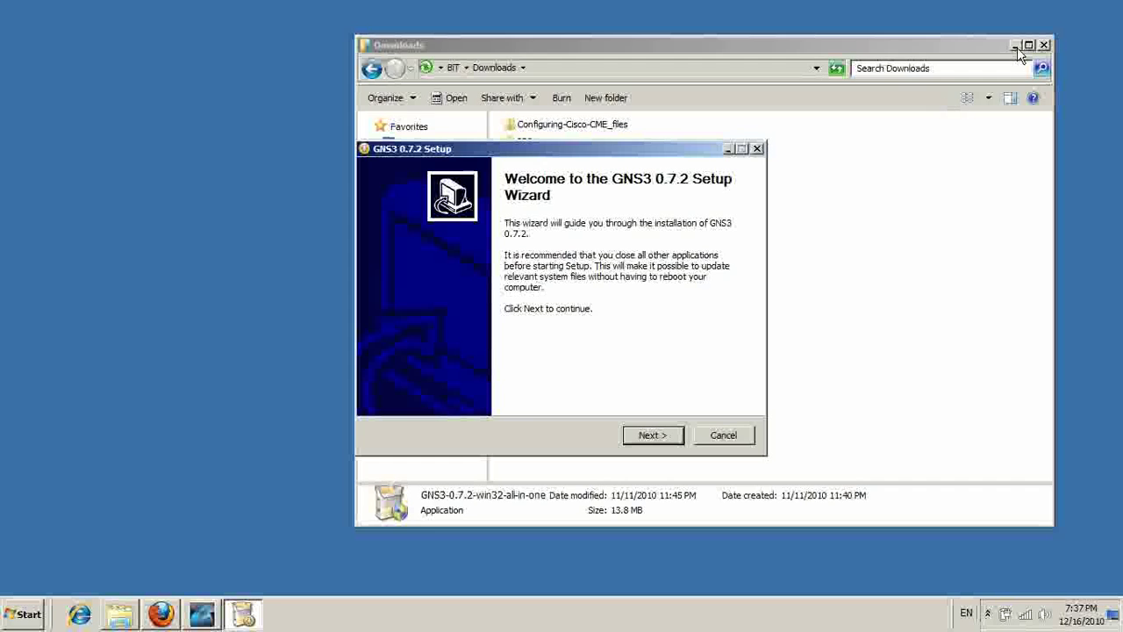
pyautogui.click(1017, 45)
pyautogui.click(653, 436)
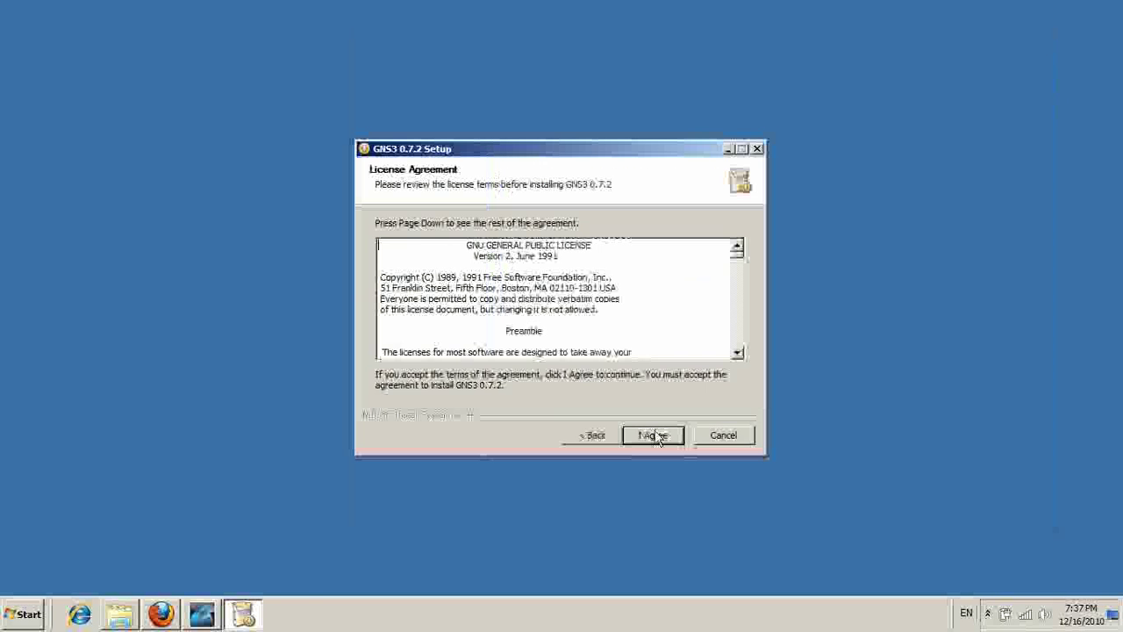
pyautogui.click(662, 445)
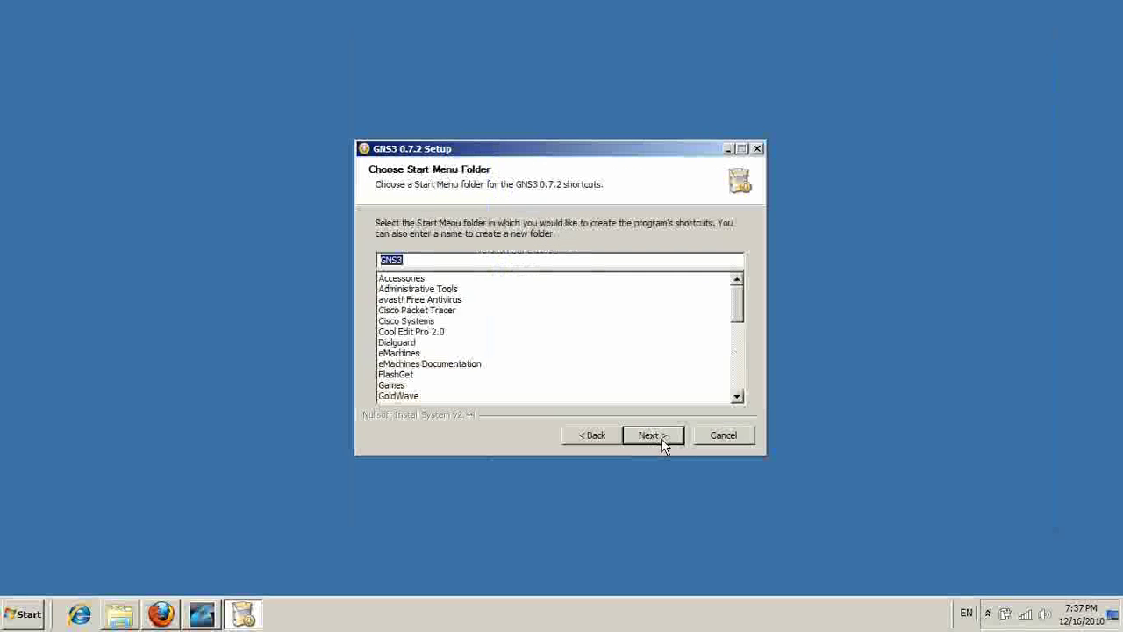
# Install all four components into C:\Program Files (x86)\GNS3, skipping the newer-WinPcap warning.
pyautogui.click(663, 446)
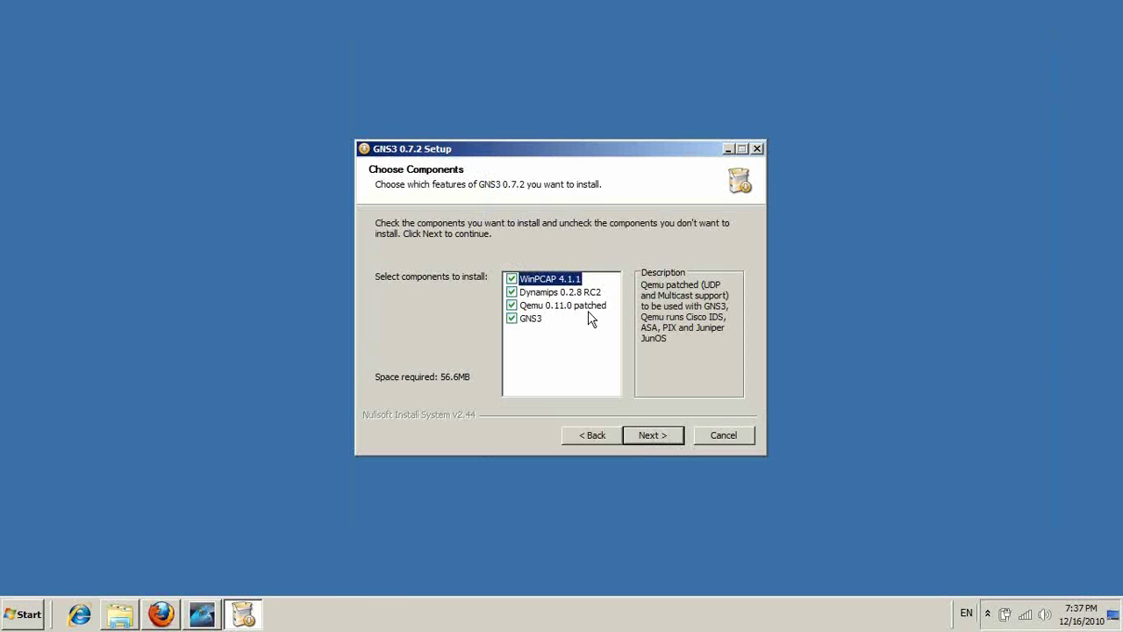
pyautogui.click(653, 435)
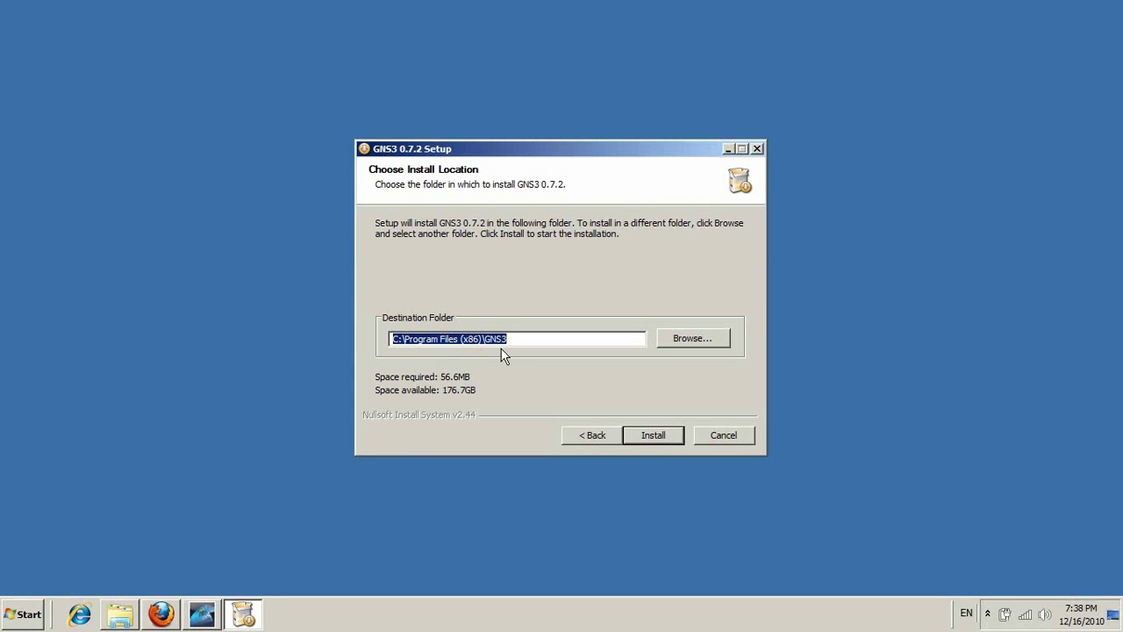
pyautogui.click(663, 445)
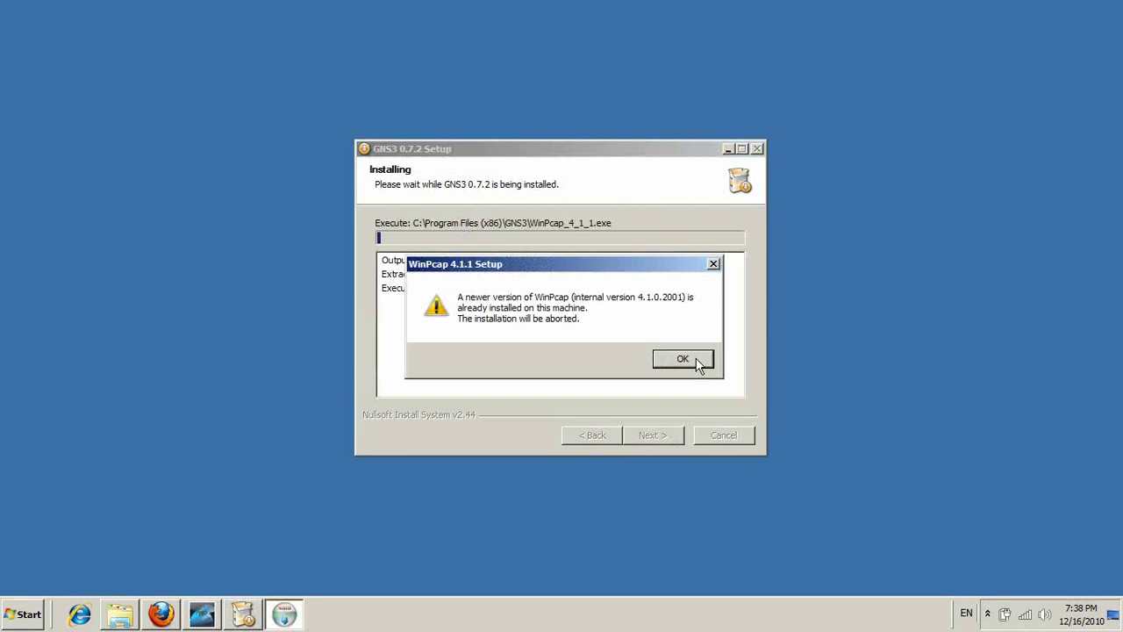
pyautogui.click(683, 360)
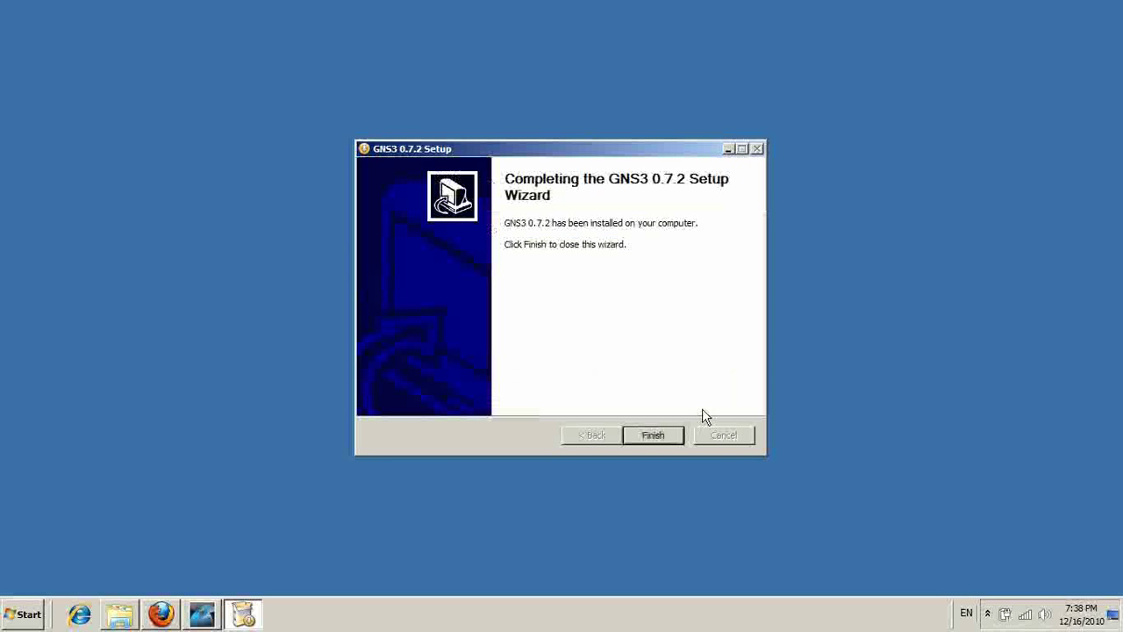
pyautogui.click(660, 435)
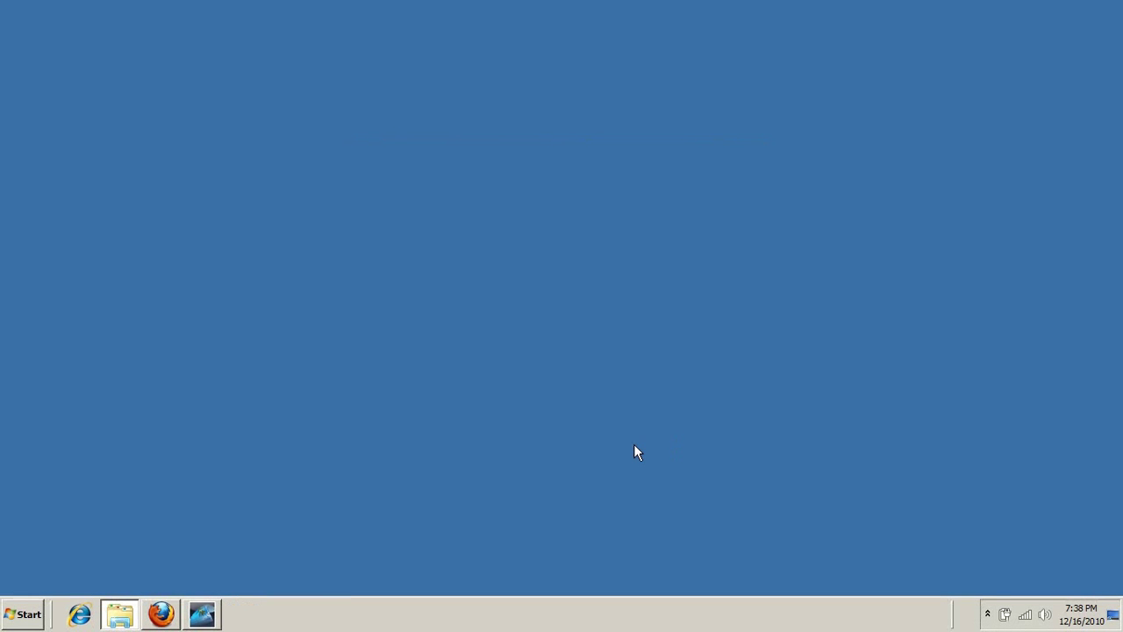
# Launch GNS3 from Start > All Programs > GNS3 and dismiss its Setup Wizard dialog.
pyautogui.click(29, 617)
pyautogui.click(89, 553)
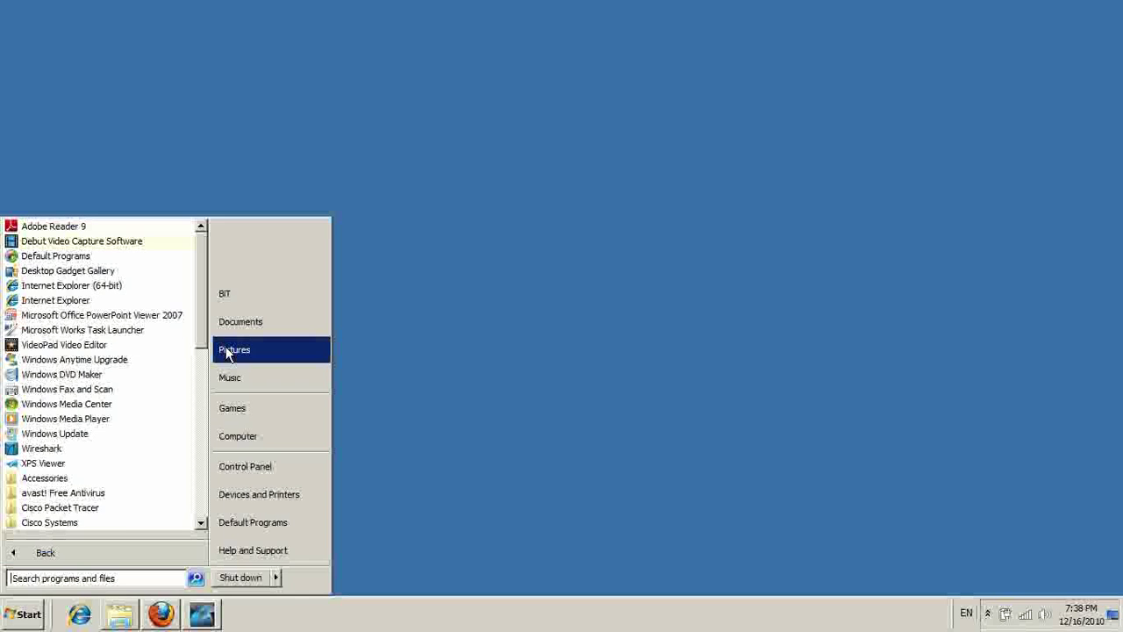
pyautogui.scroll(-2, 210, 344)
pyautogui.scroll(-3, 211, 344)
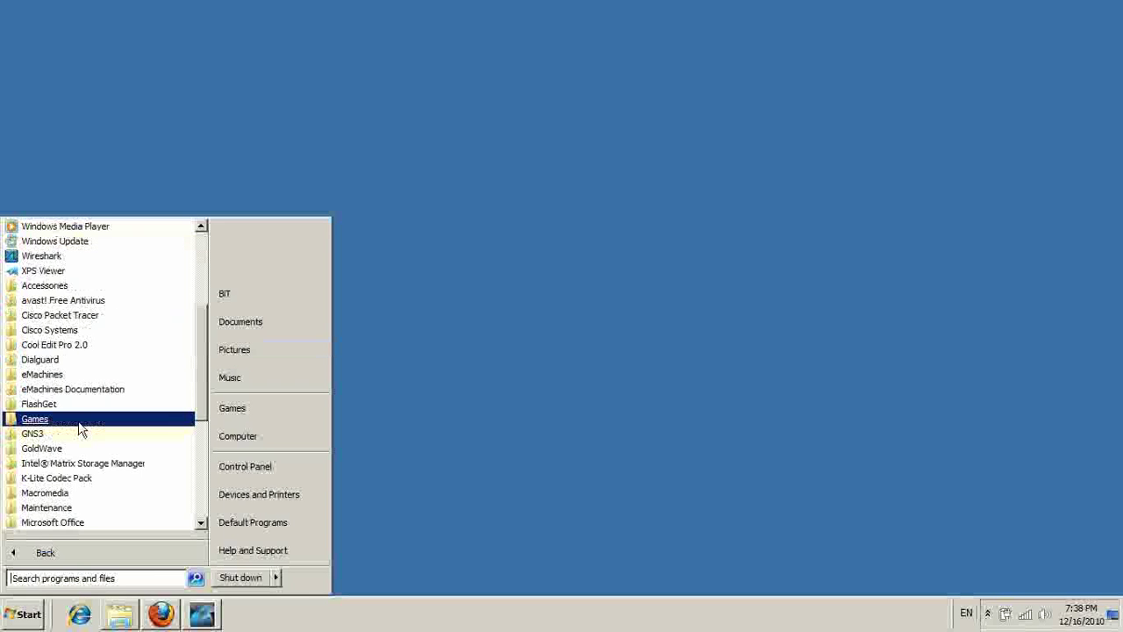
pyautogui.click(73, 434)
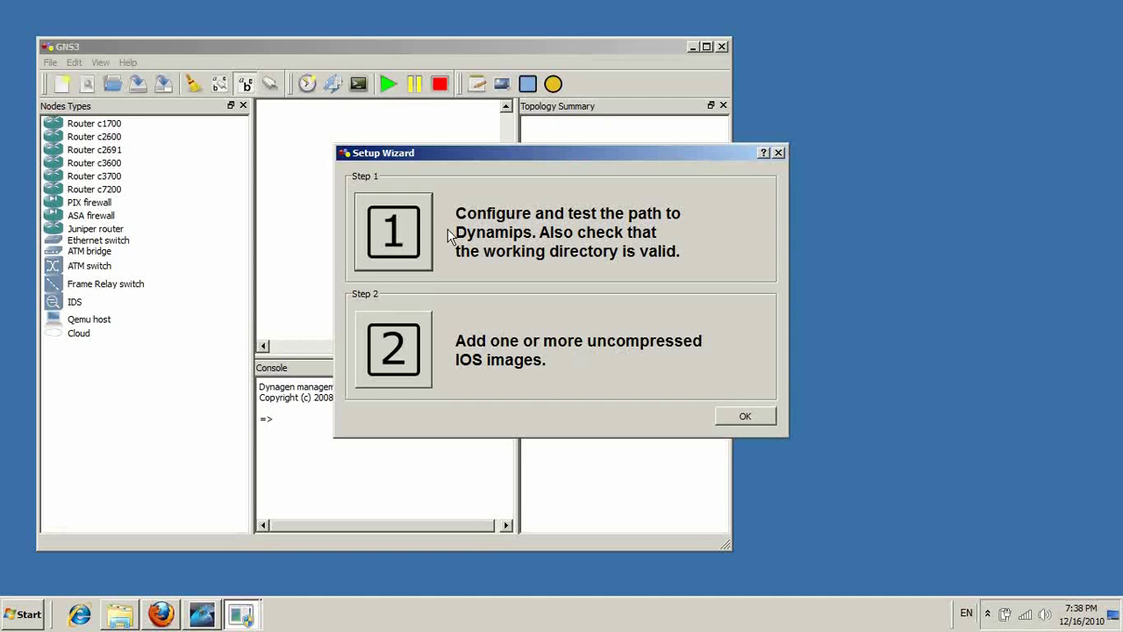
pyautogui.click(746, 418)
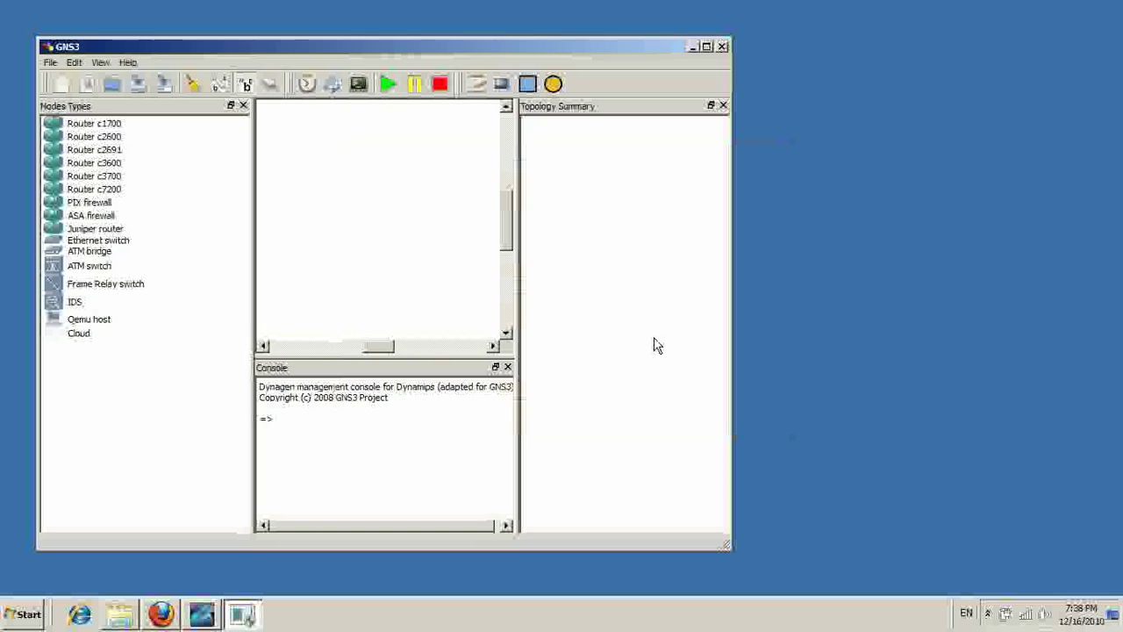
# Maximize GNS3, test Dynamips in Edit > Preferences, and apply the settings.
pyautogui.click(707, 47)
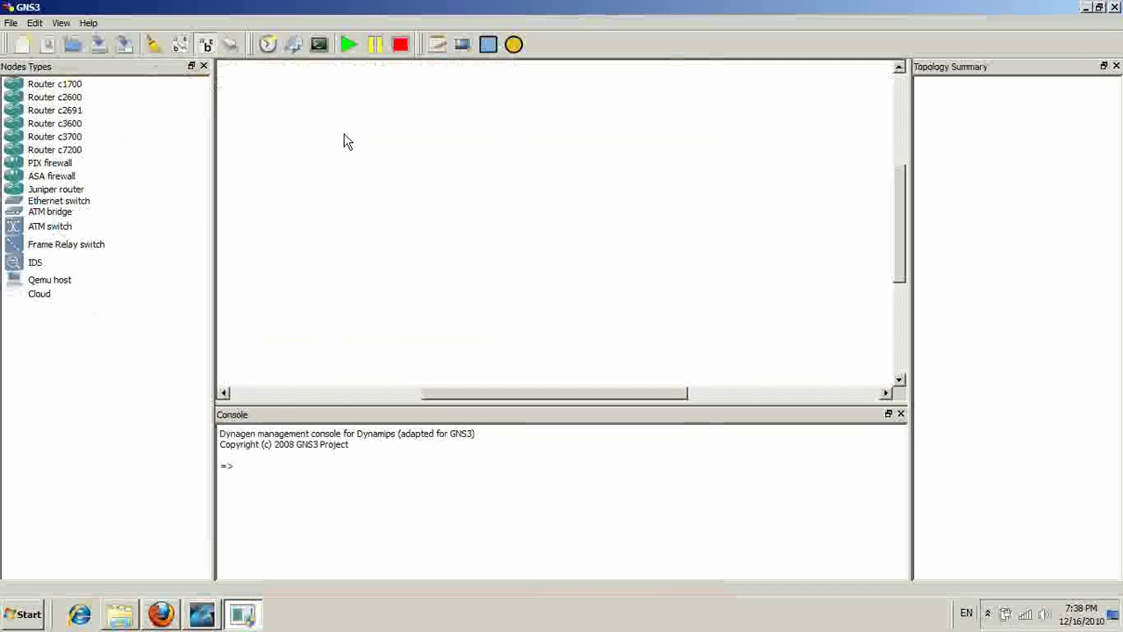
pyautogui.click(35, 24)
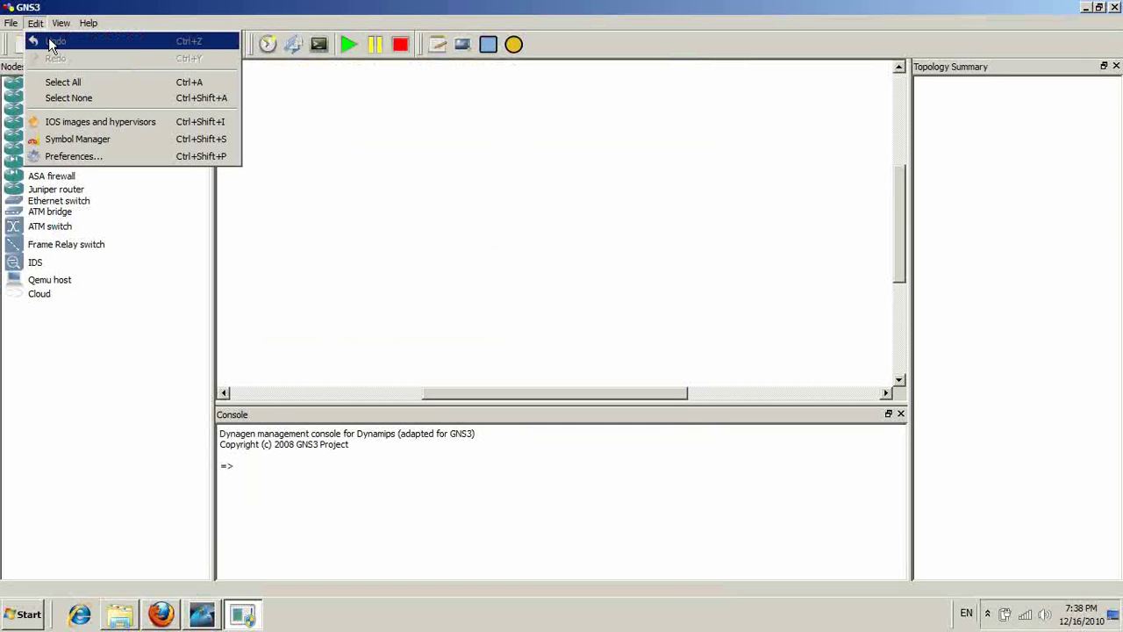
pyautogui.click(102, 158)
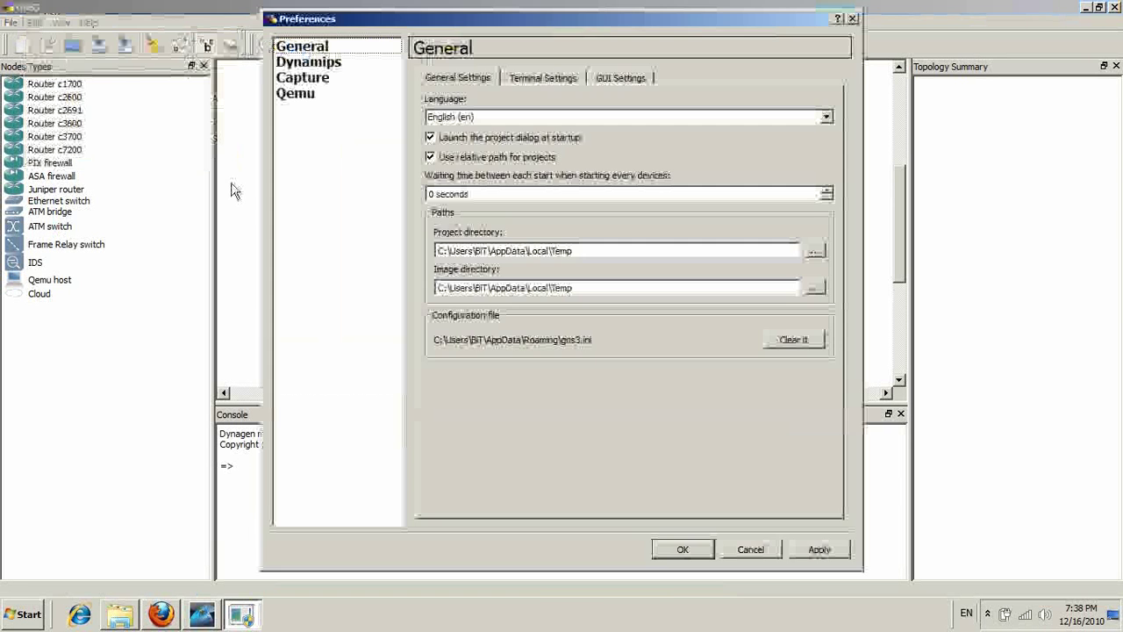
pyautogui.click(316, 62)
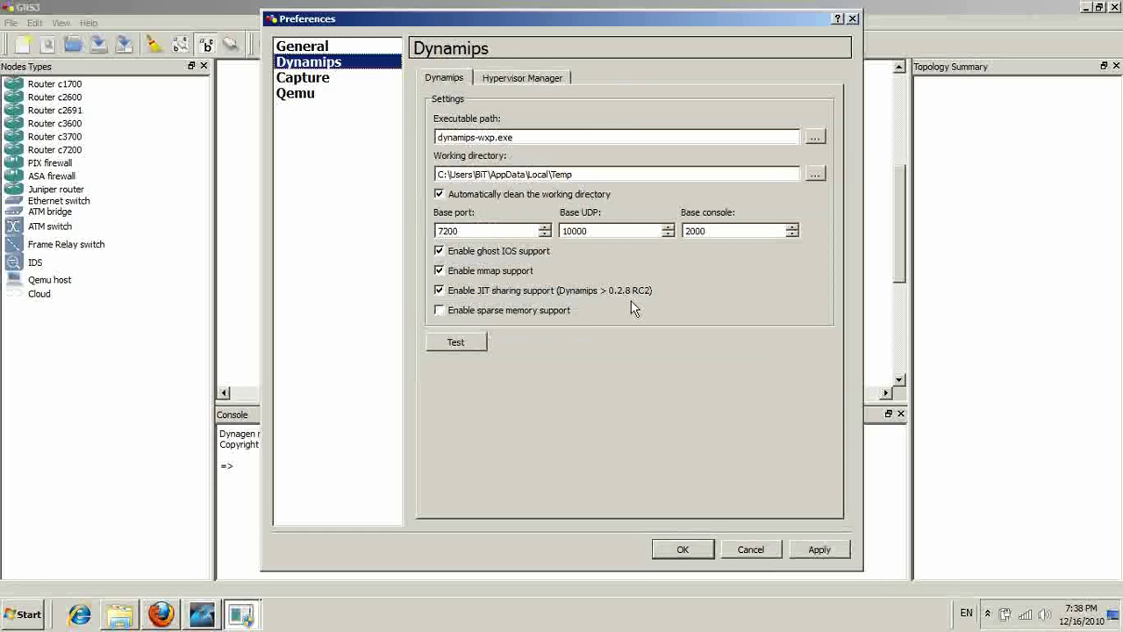
pyautogui.click(479, 343)
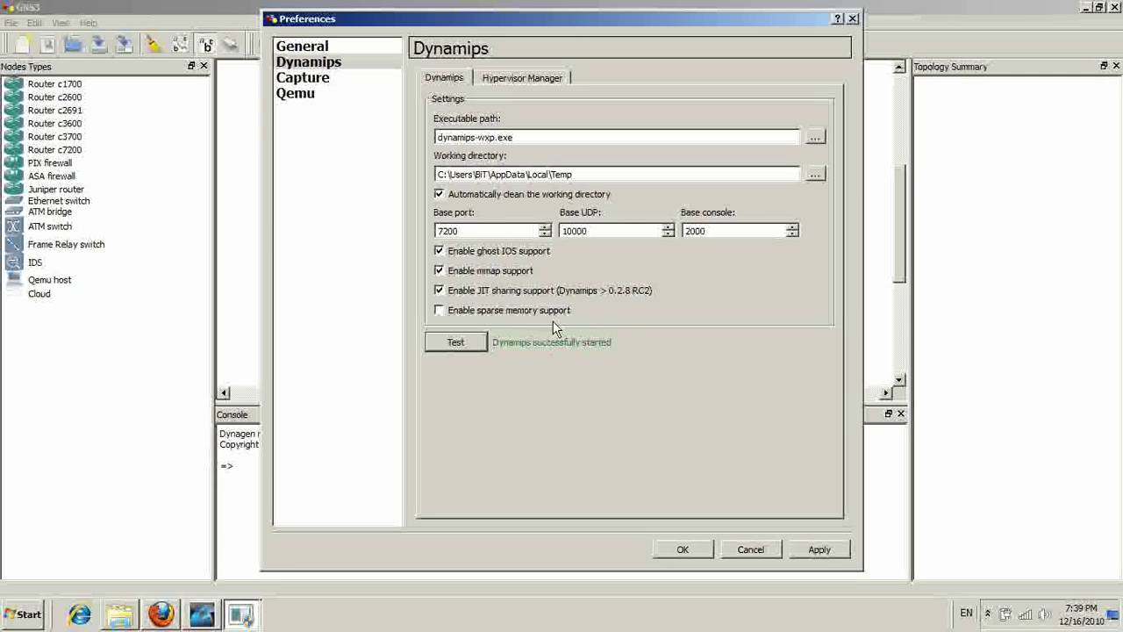
pyautogui.click(823, 550)
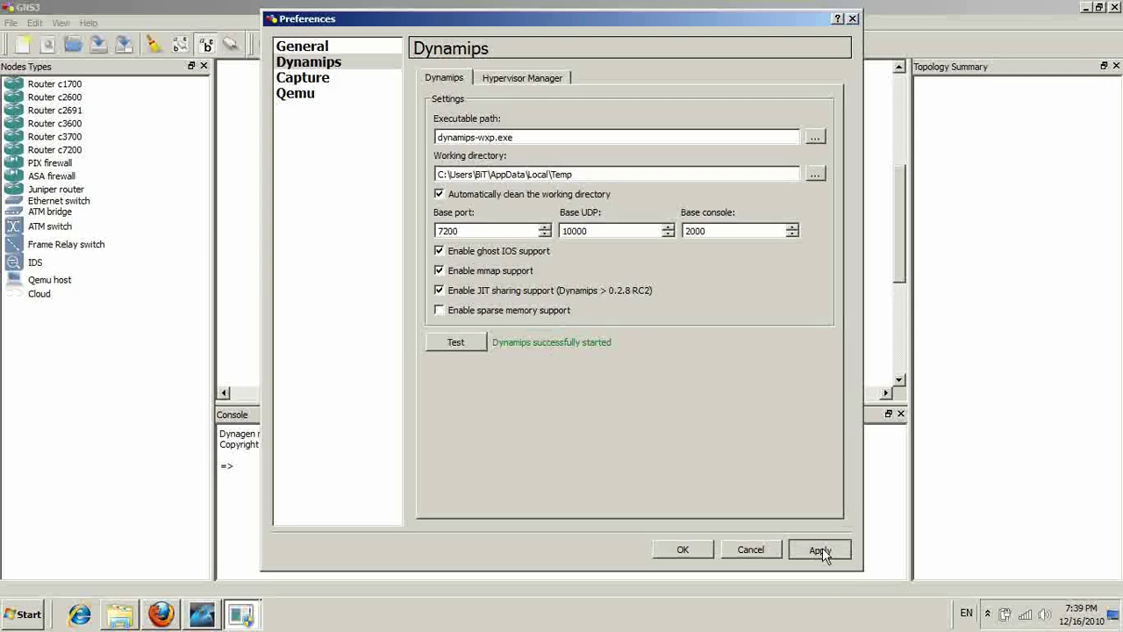
pyautogui.click(674, 549)
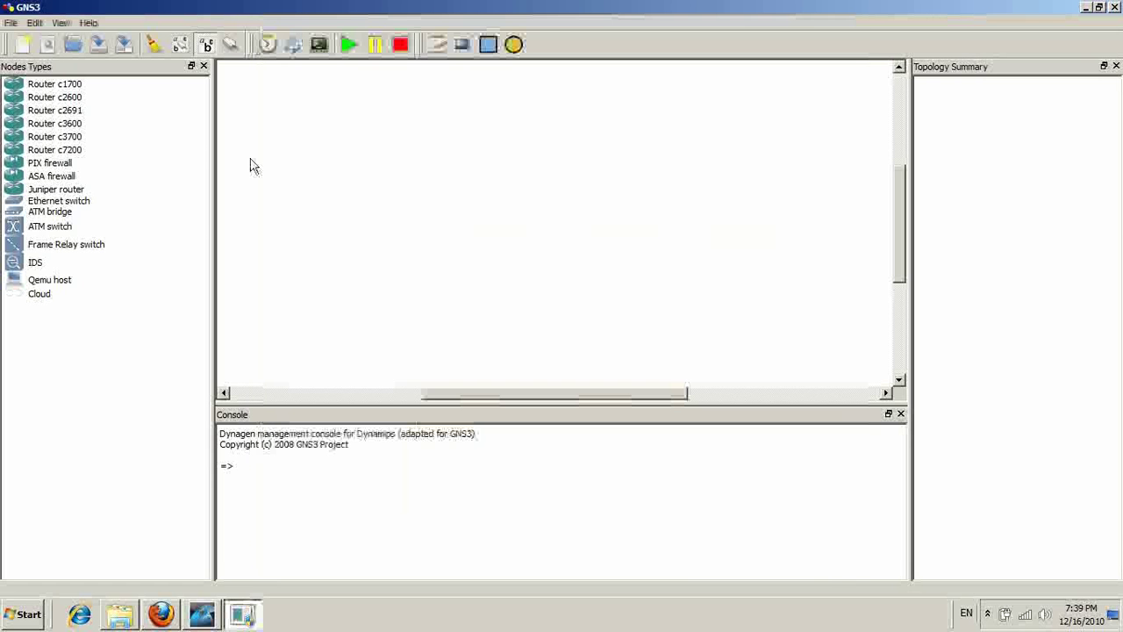
# Select the Router c3700 node type and open the Edit menu.
pyautogui.click(70, 137)
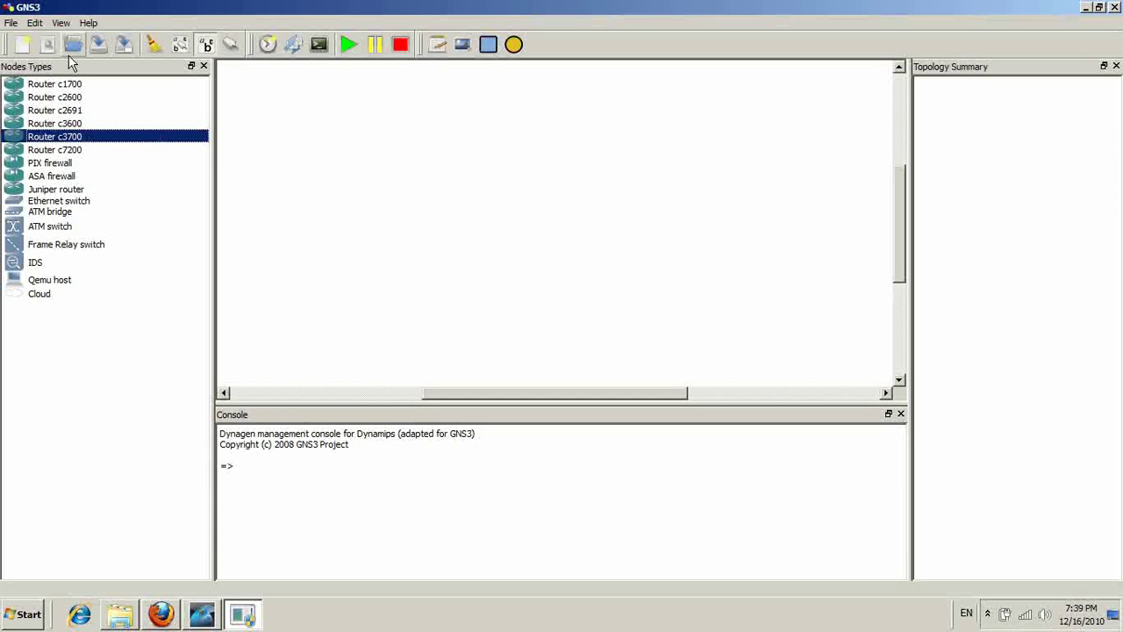
pyautogui.click(35, 27)
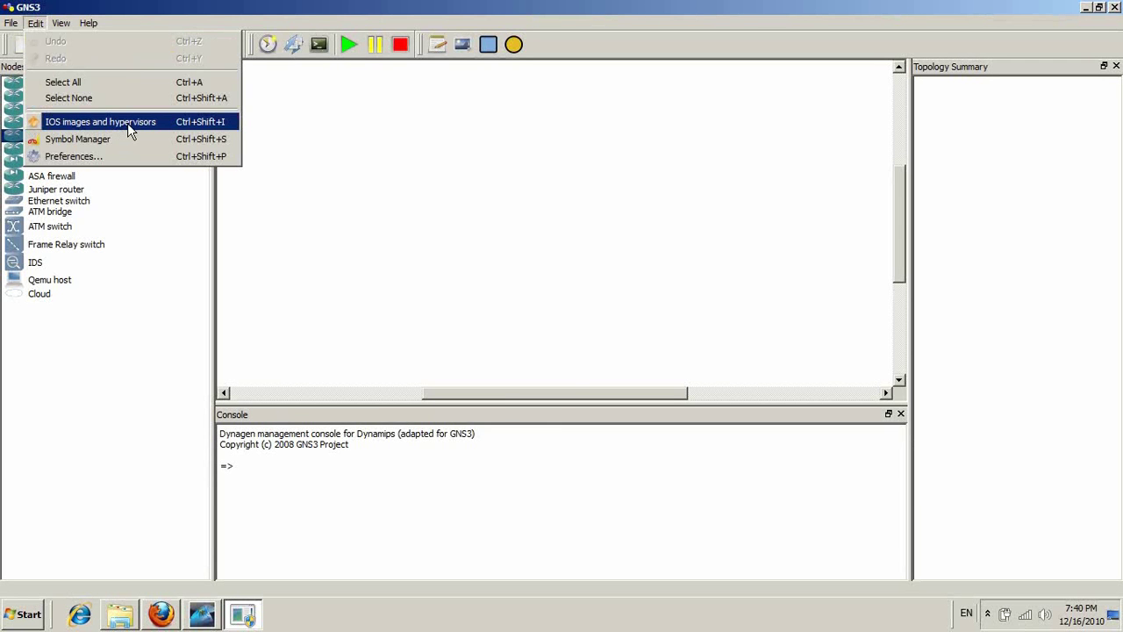
# Register c3725-advipservicesk9-mz.124-4.XC4.bin from Desktop\IOS image 3725 for platform c3700, model 3725.
pyautogui.click(128, 123)
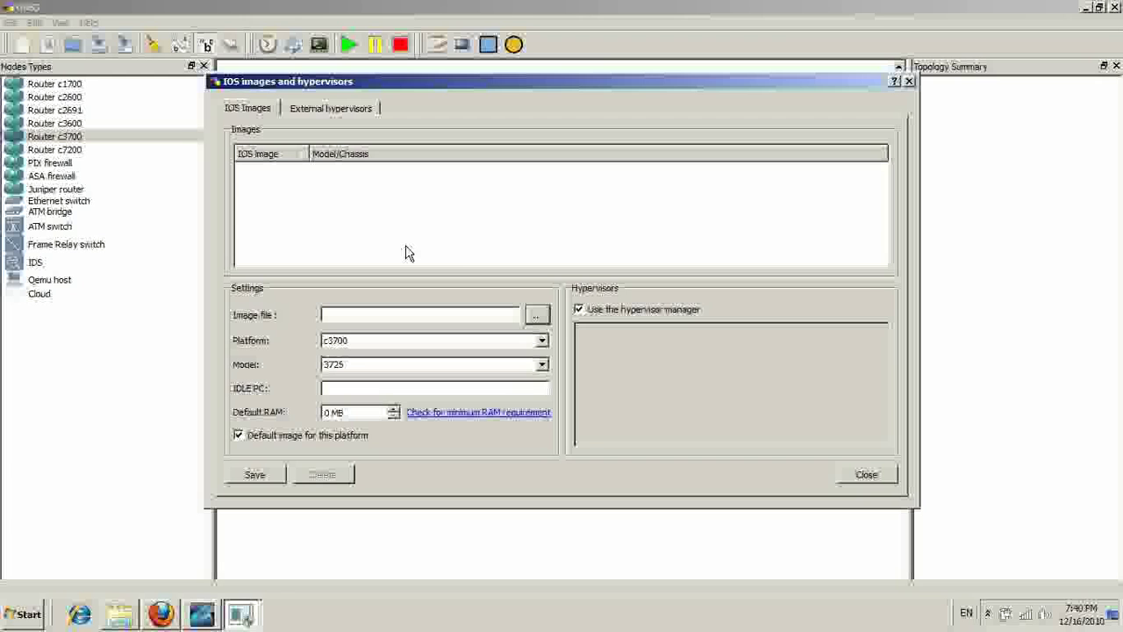
pyautogui.click(539, 318)
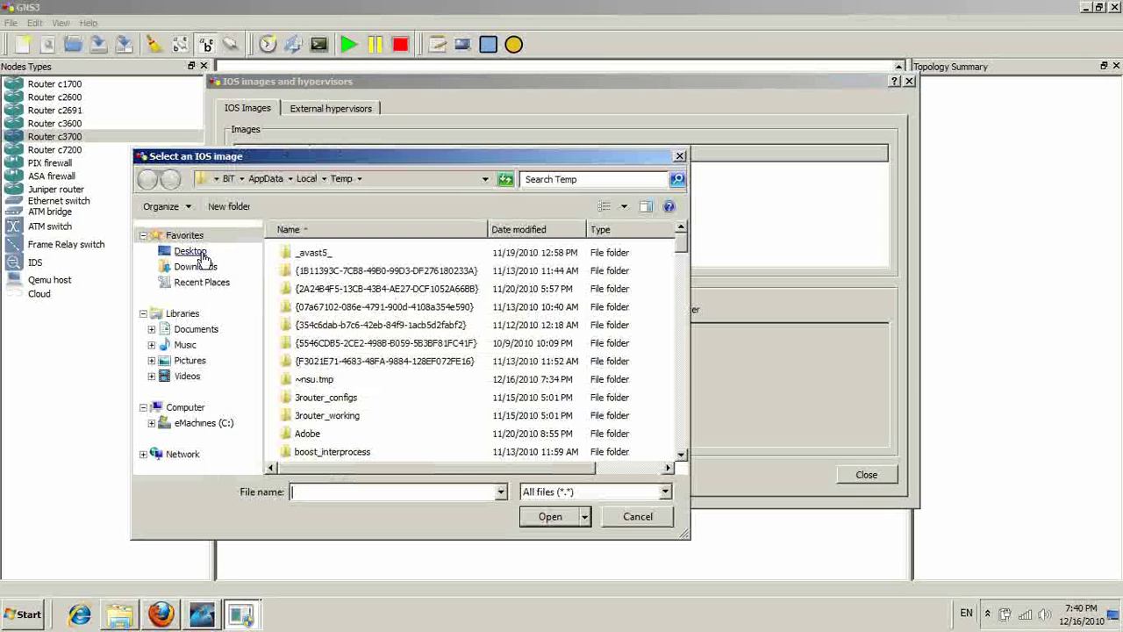
pyautogui.click(191, 251)
pyautogui.click(479, 296)
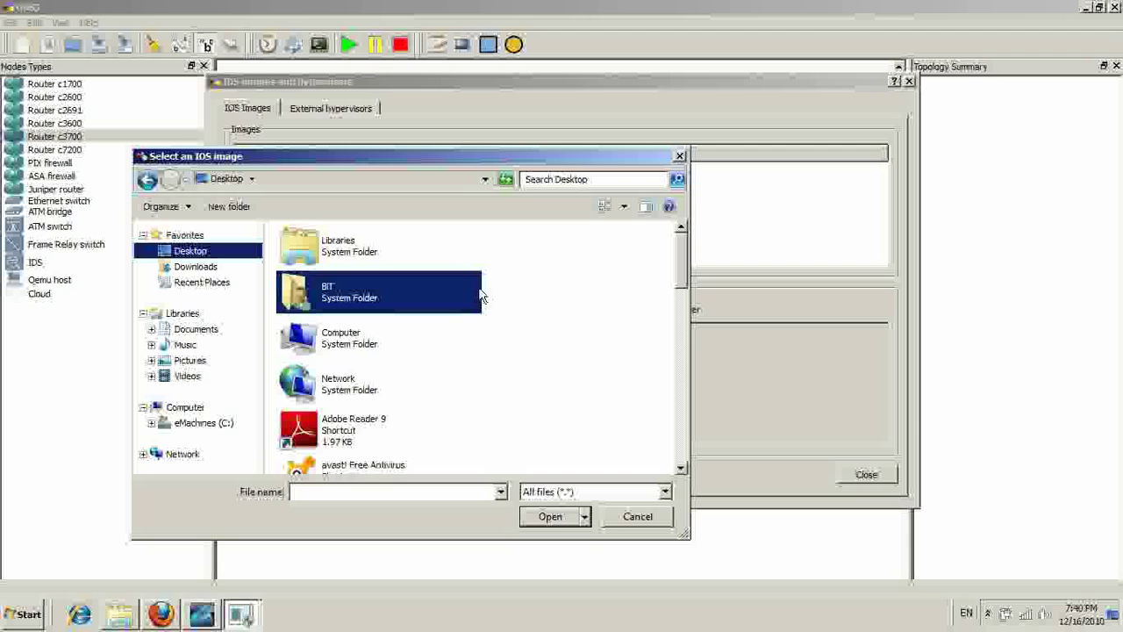
pyautogui.scroll(-3, 677, 317)
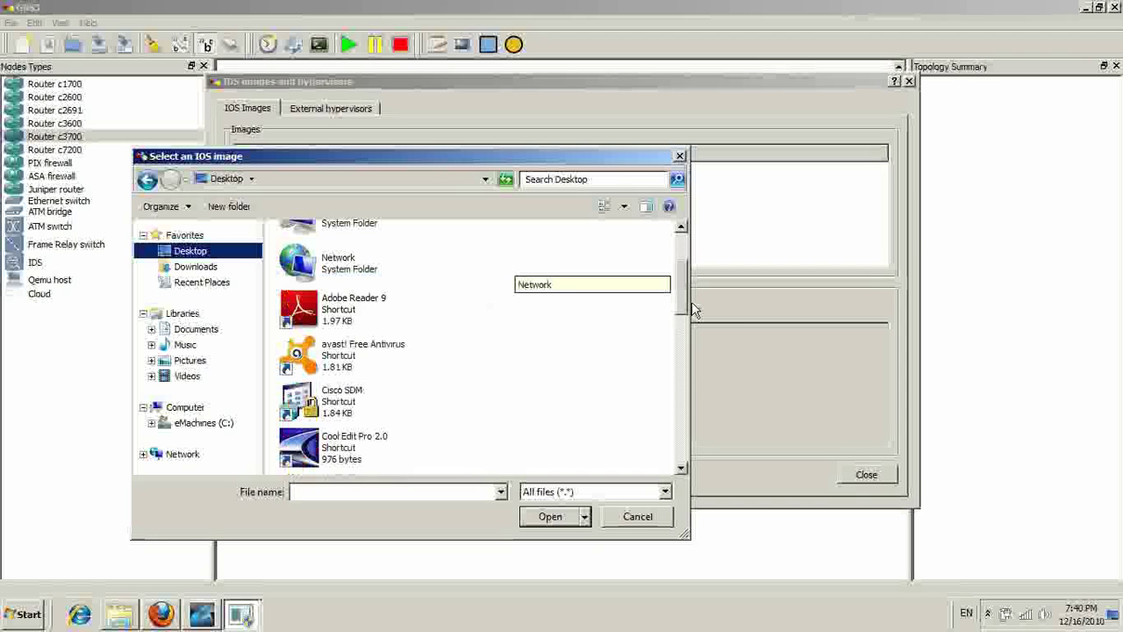
pyautogui.moveTo(693, 309); pyautogui.dragTo(688, 392)
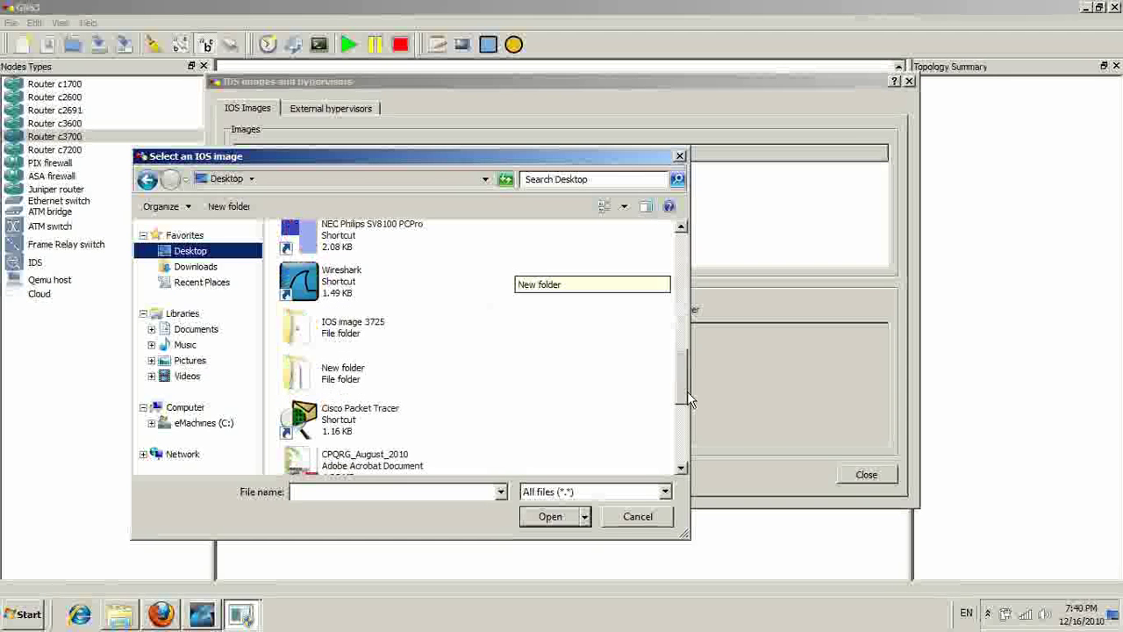
pyautogui.doubleClick(356, 330)
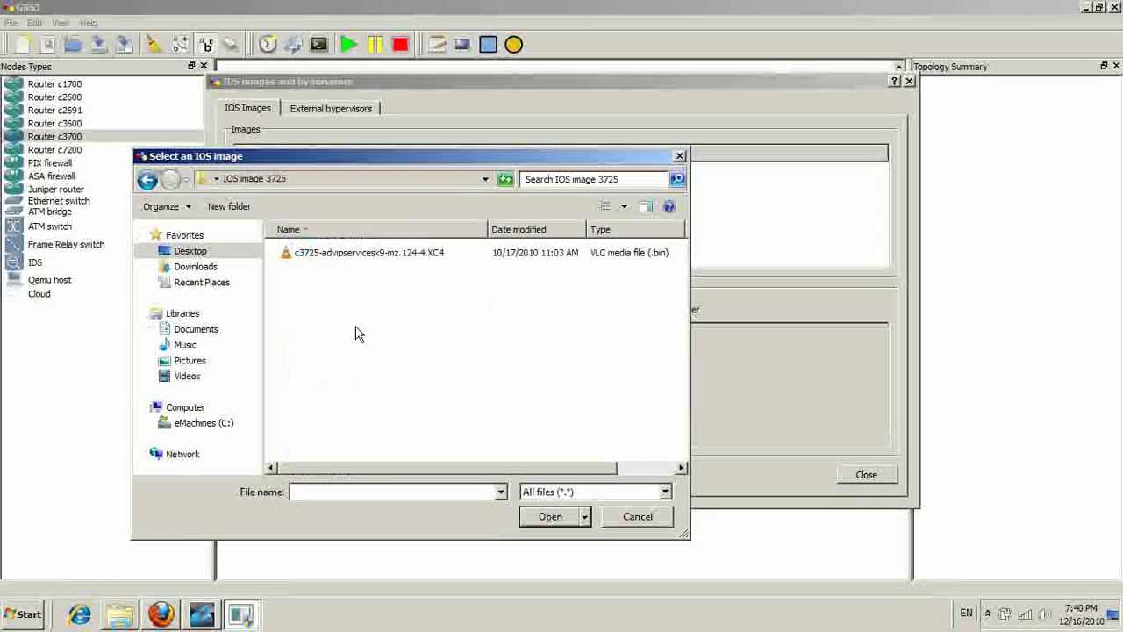
pyautogui.click(368, 254)
pyautogui.click(551, 516)
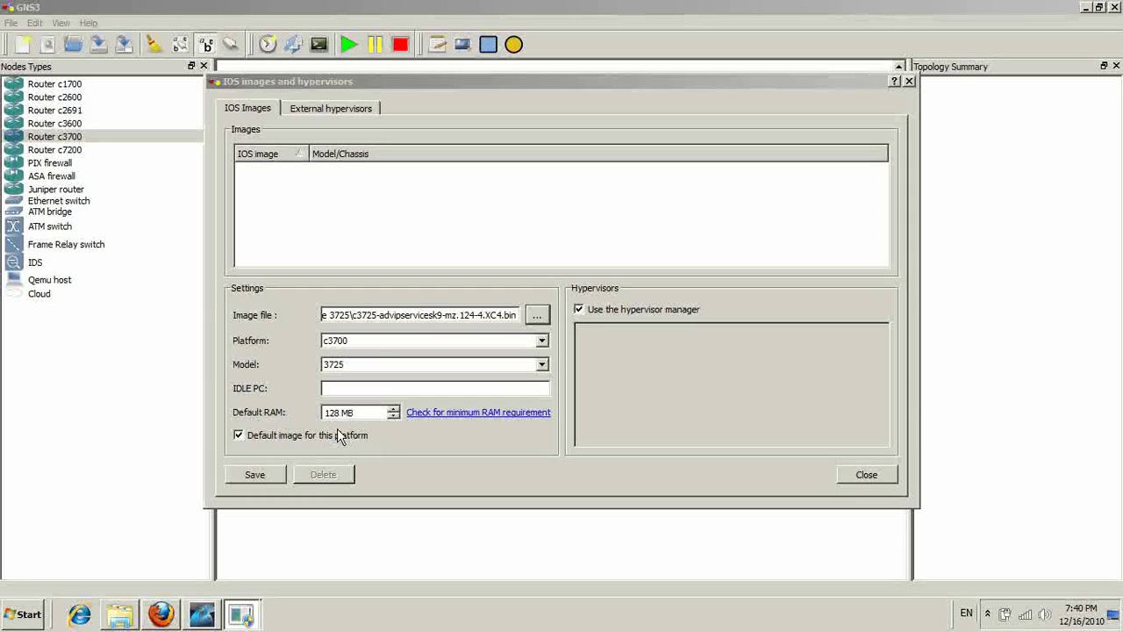
pyautogui.click(256, 475)
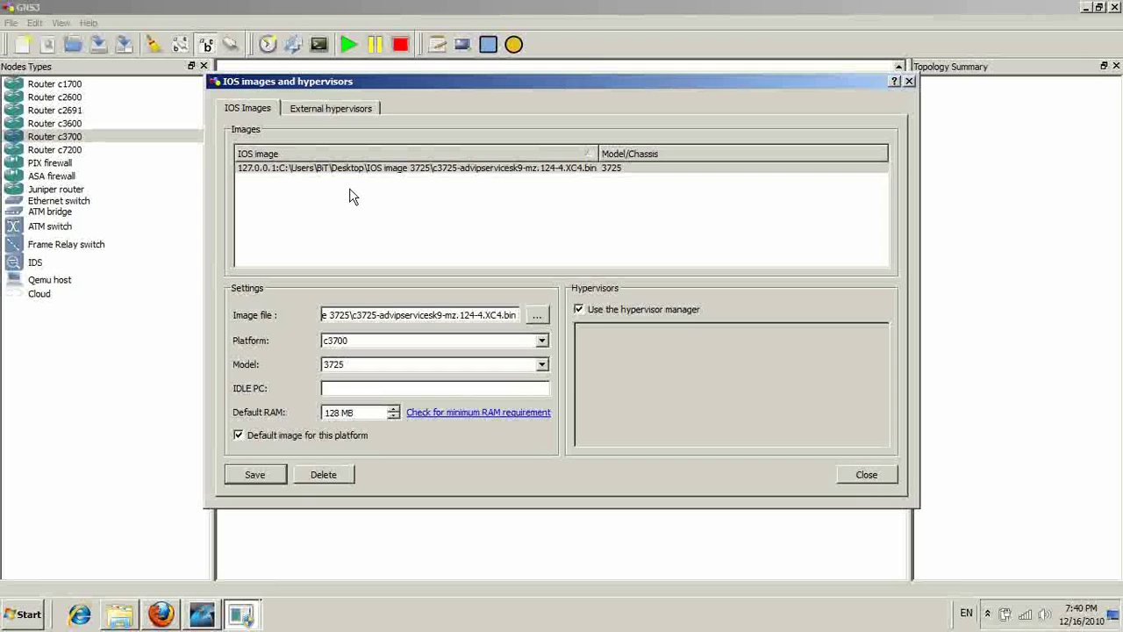
pyautogui.click(867, 475)
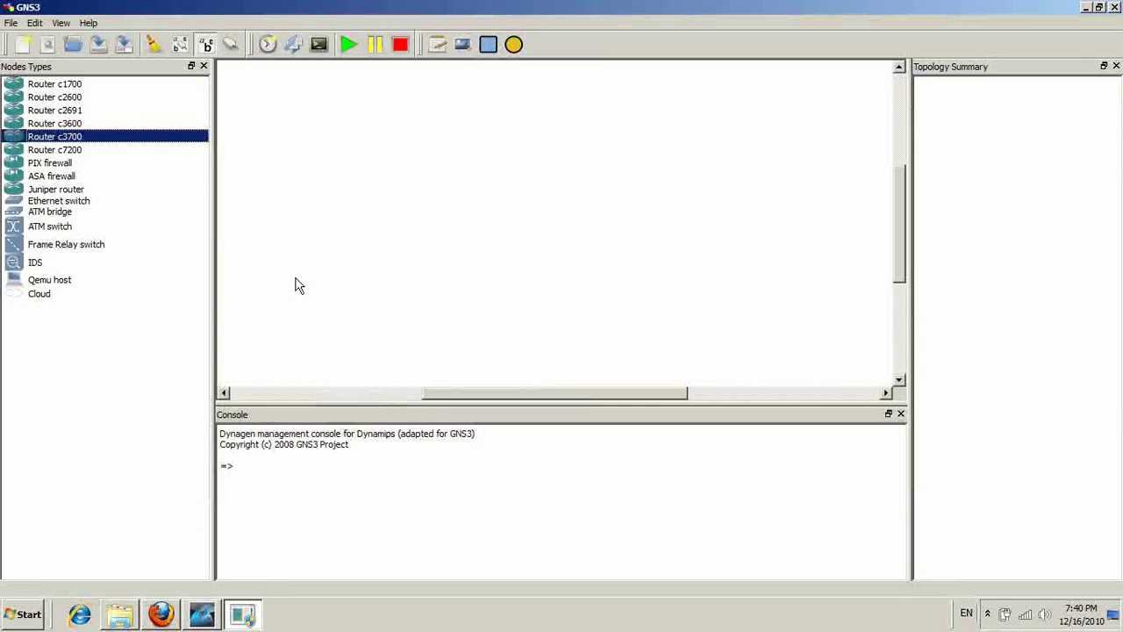
# Try placing a c1700 router and dismiss the missing-image warning.
pyautogui.click(75, 84)
pyautogui.moveTo(75, 87); pyautogui.dragTo(412, 202)
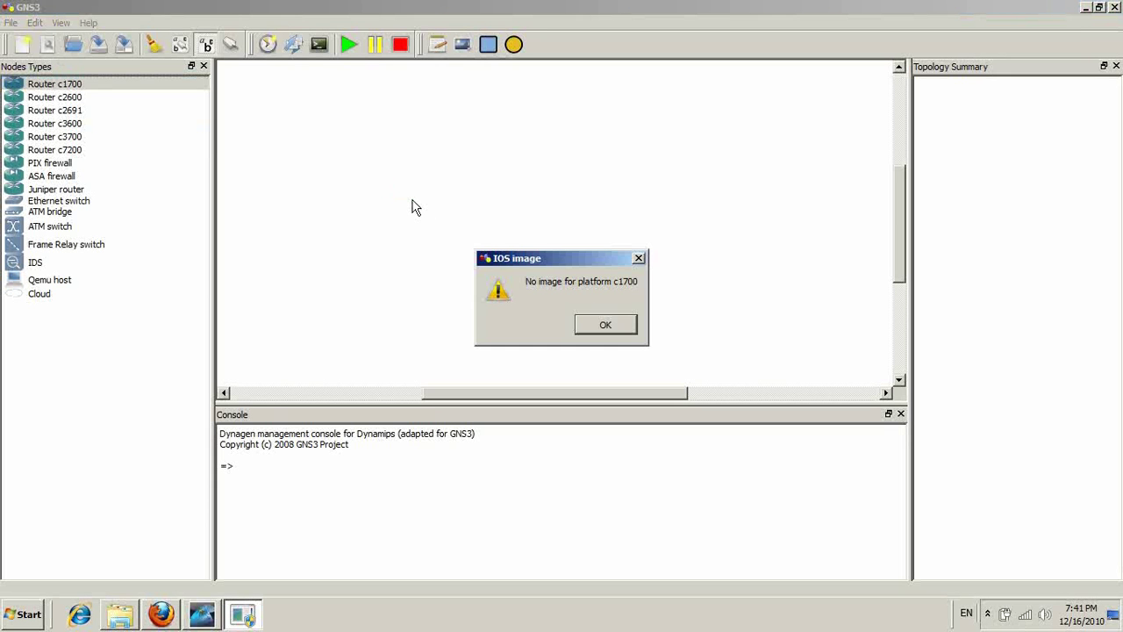
pyautogui.click(607, 325)
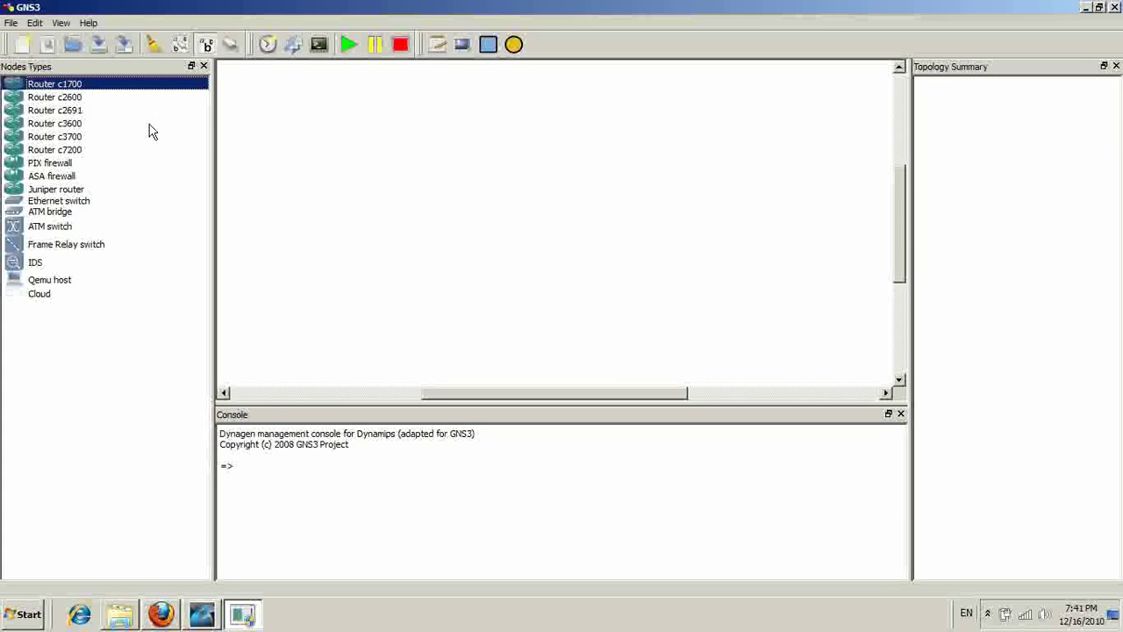
# Place two c3700 routers, R2 and R3, side by side on the canvas.
pyautogui.click(76, 99)
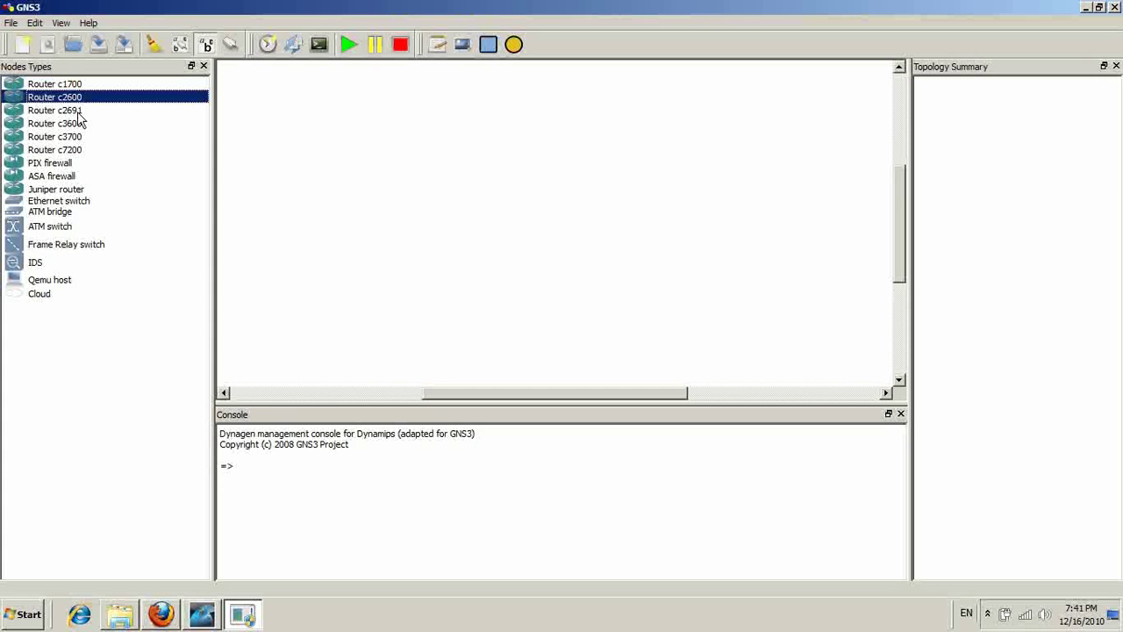
pyautogui.click(77, 112)
pyautogui.click(88, 125)
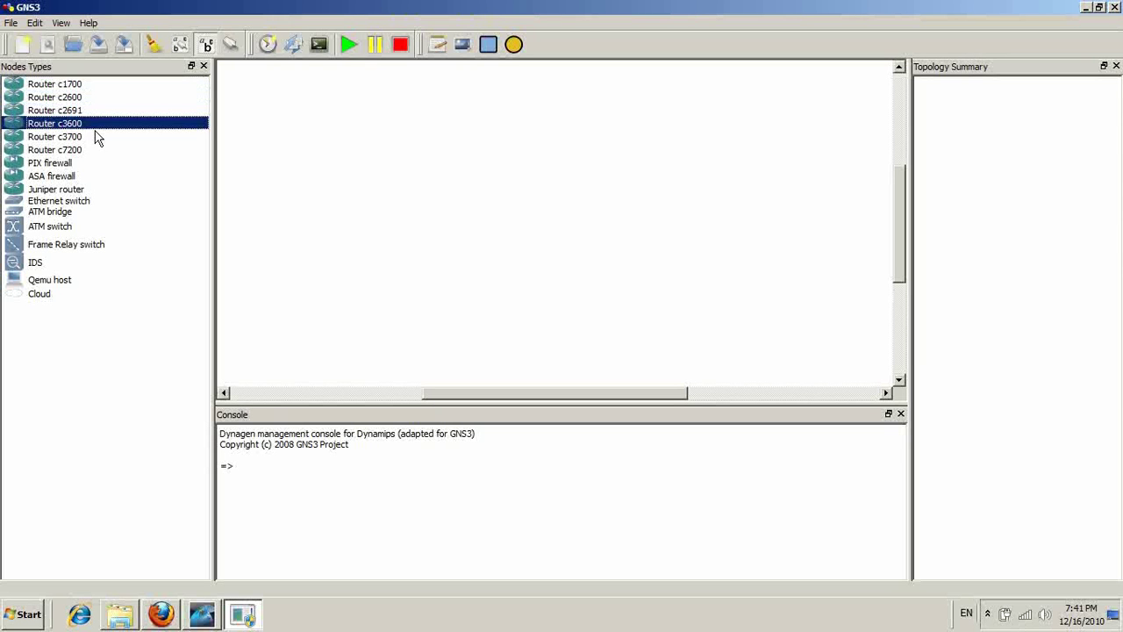
pyautogui.click(84, 138)
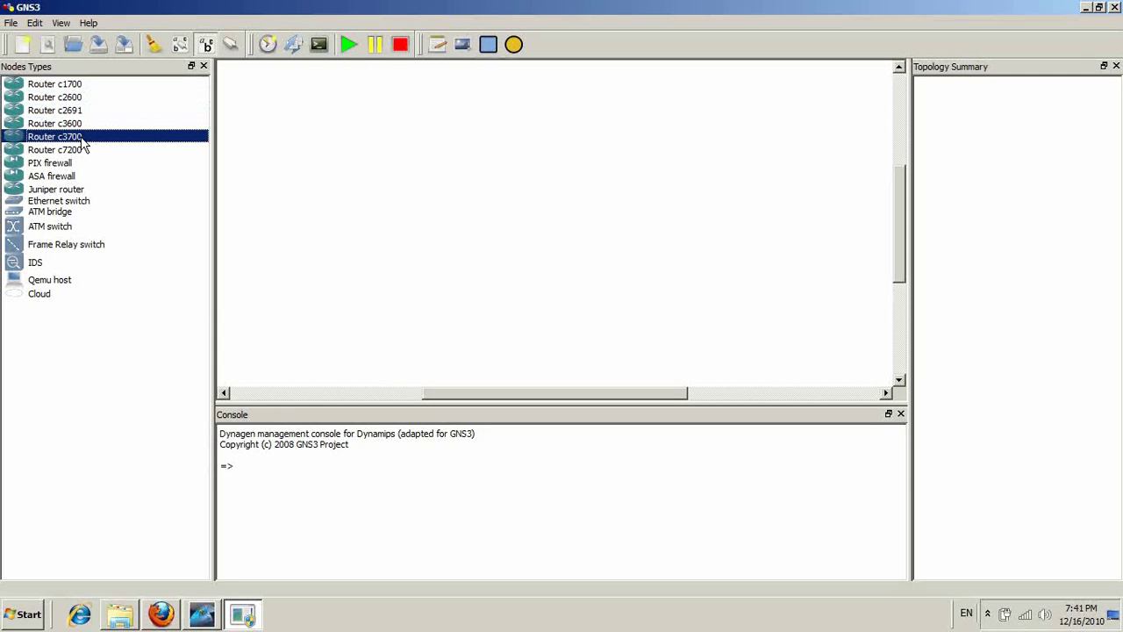
pyautogui.moveTo(82, 141); pyautogui.dragTo(407, 203)
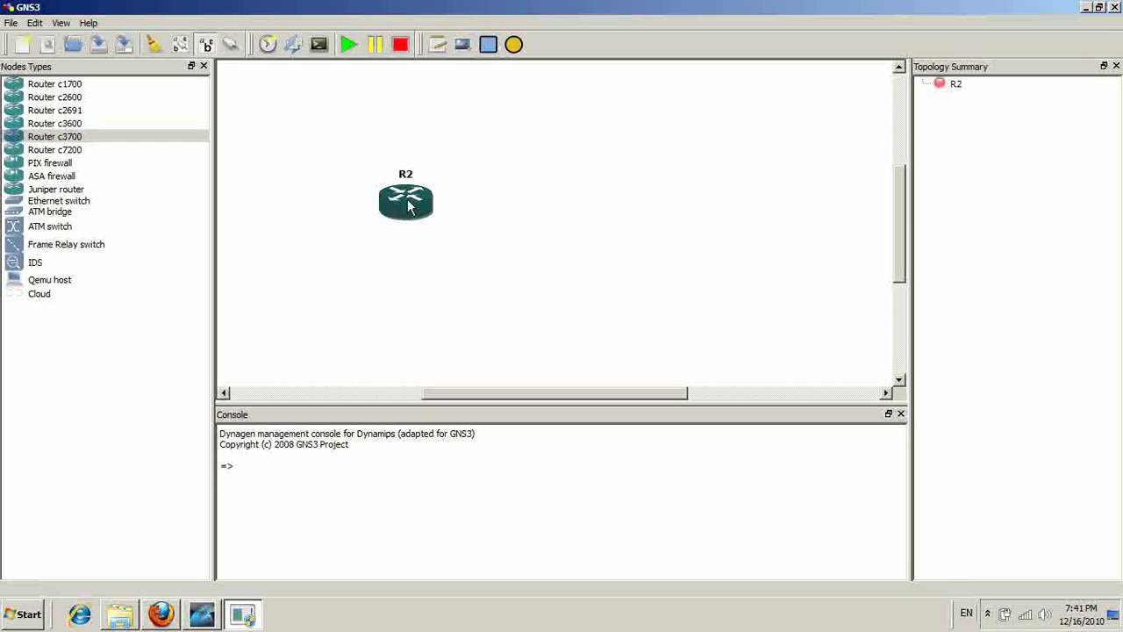
pyautogui.moveTo(407, 205)
pyautogui.click(156, 140)
pyautogui.moveTo(153, 146); pyautogui.dragTo(558, 207)
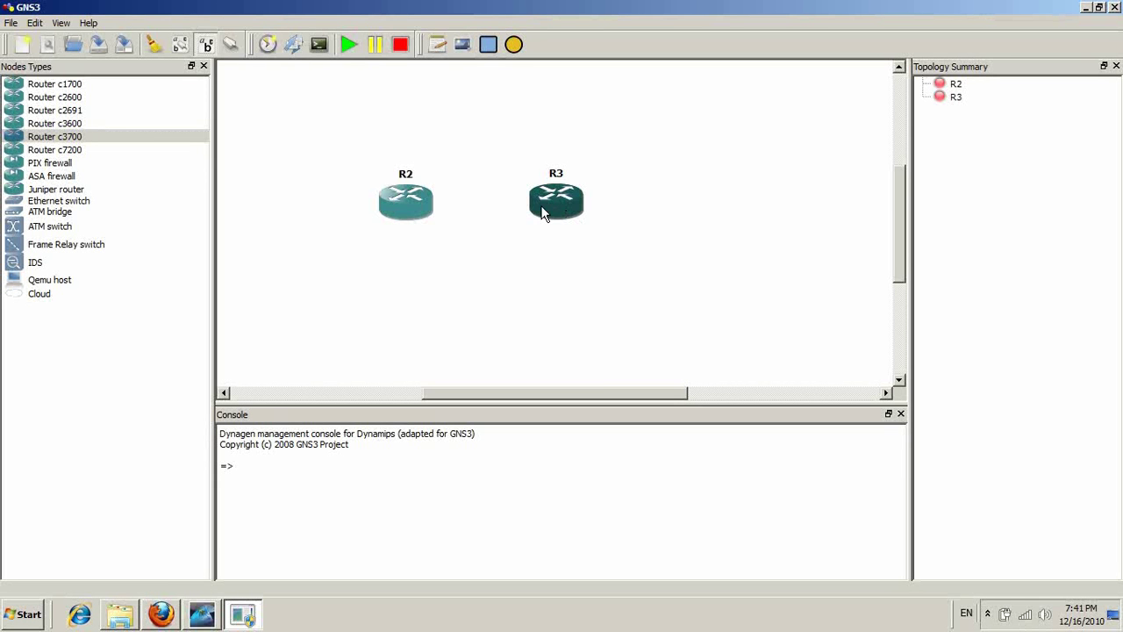
pyautogui.moveTo(566, 217); pyautogui.dragTo(580, 217)
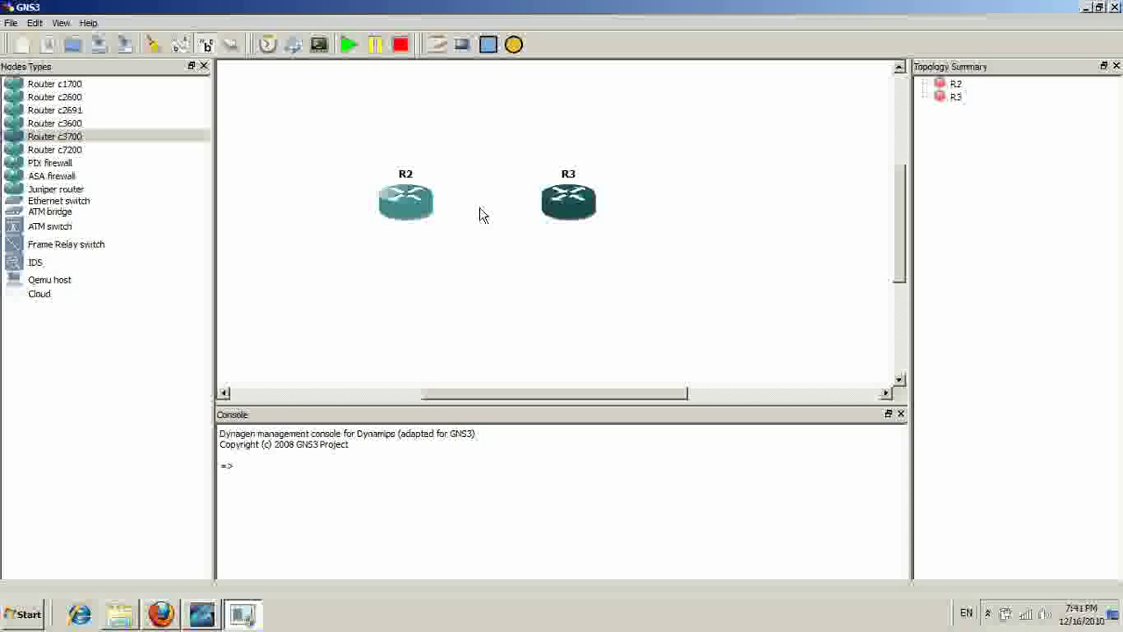
# Check R2's context menu, then choose the FastEthernet link type.
pyautogui.rightClick(403, 205)
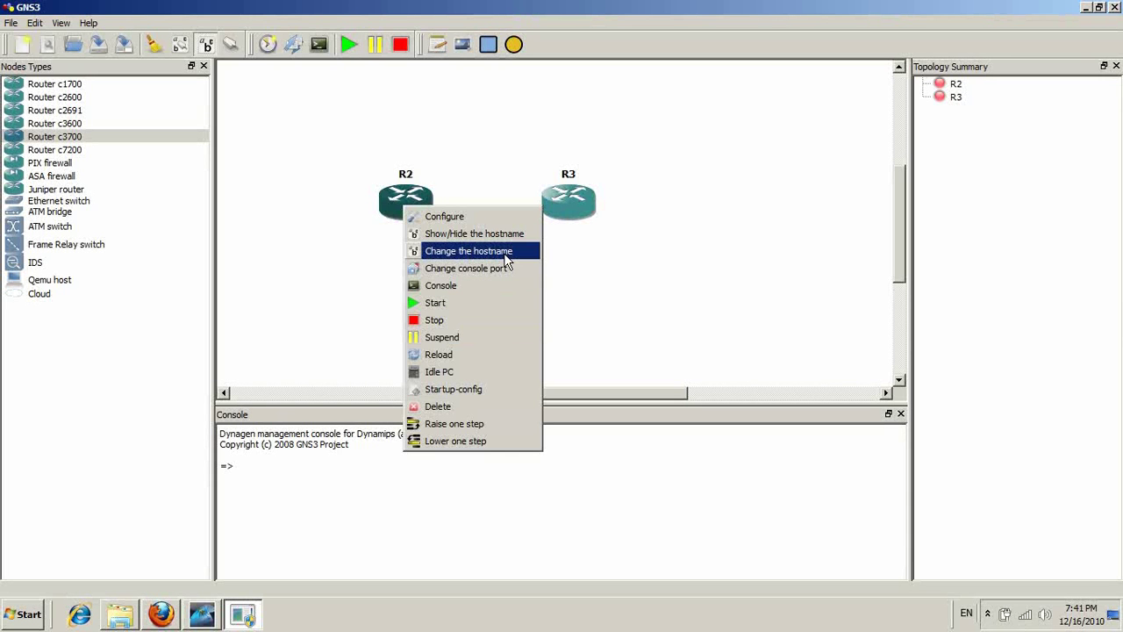
pyautogui.click(650, 297)
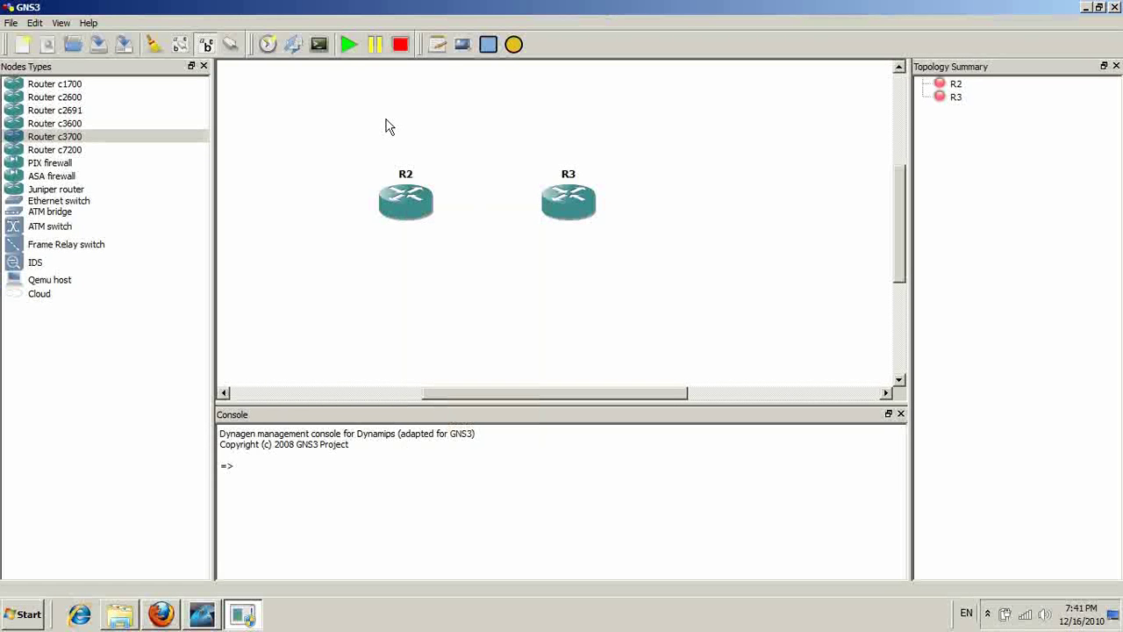
pyautogui.click(229, 45)
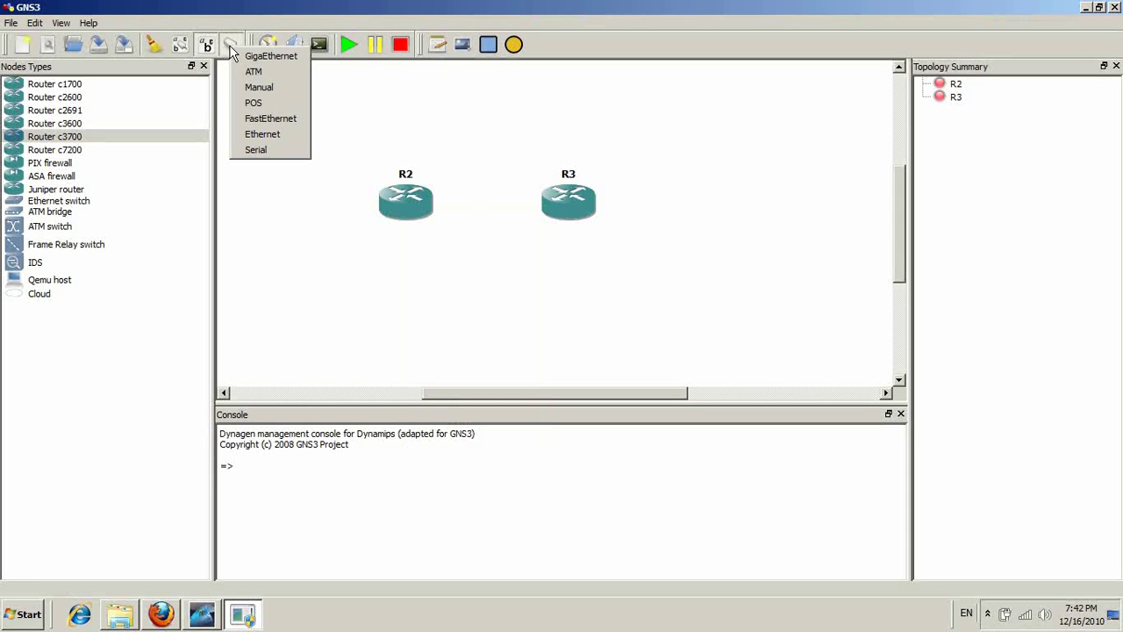
pyautogui.click(272, 118)
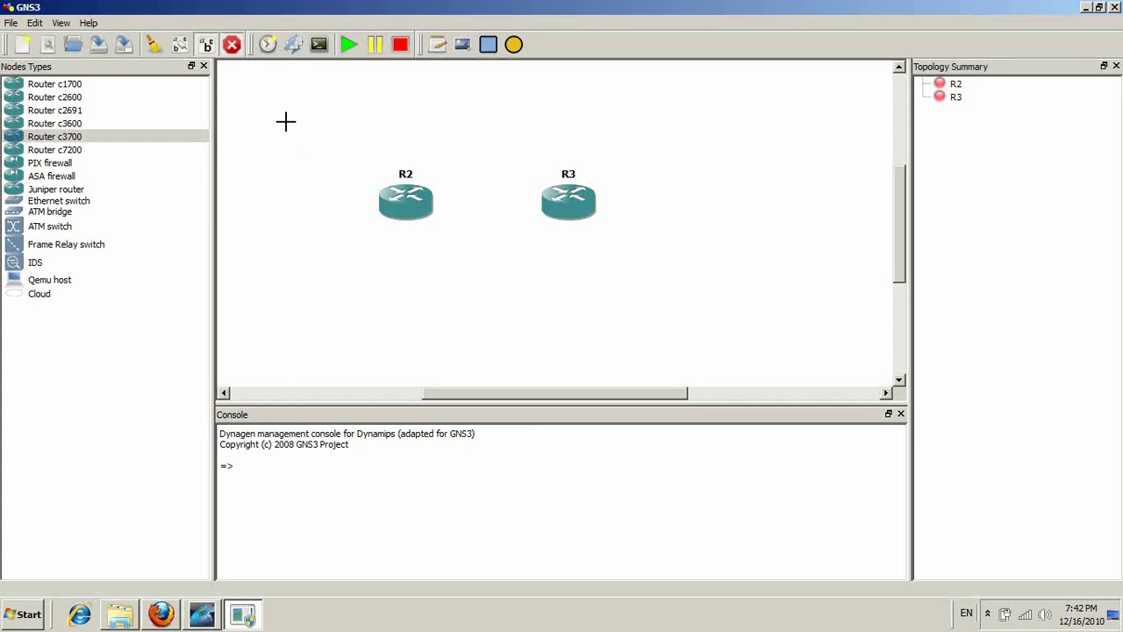
# Reposition R2 and connect R3 to R2 with the link, then exit link mode.
pyautogui.click(440, 206)
pyautogui.moveTo(433, 204)
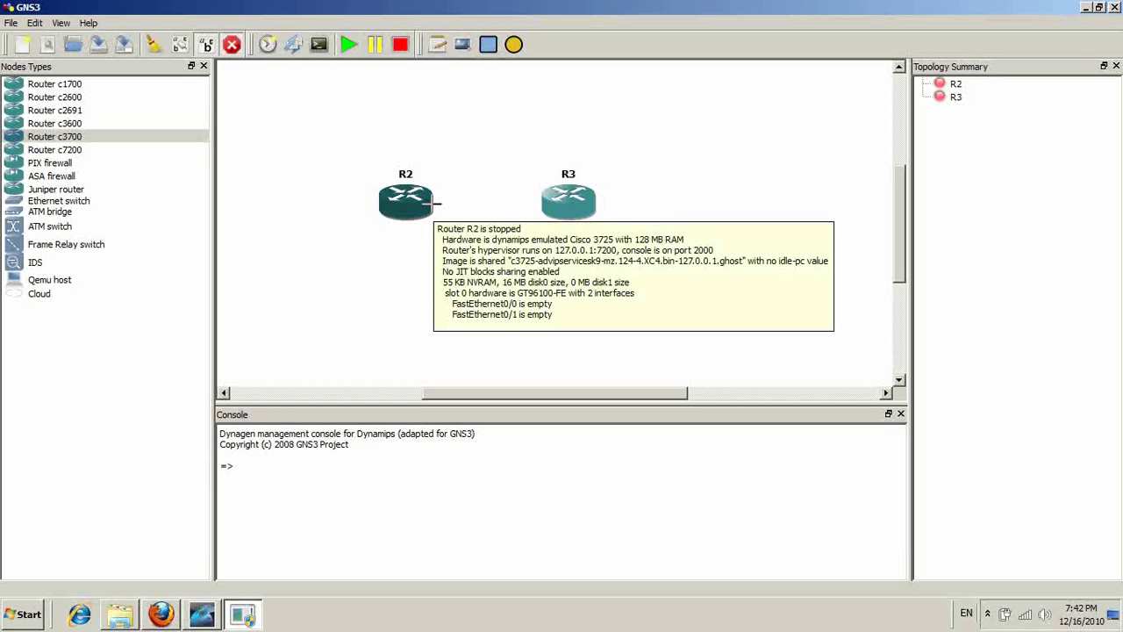
pyautogui.moveTo(435, 204); pyautogui.dragTo(423, 201)
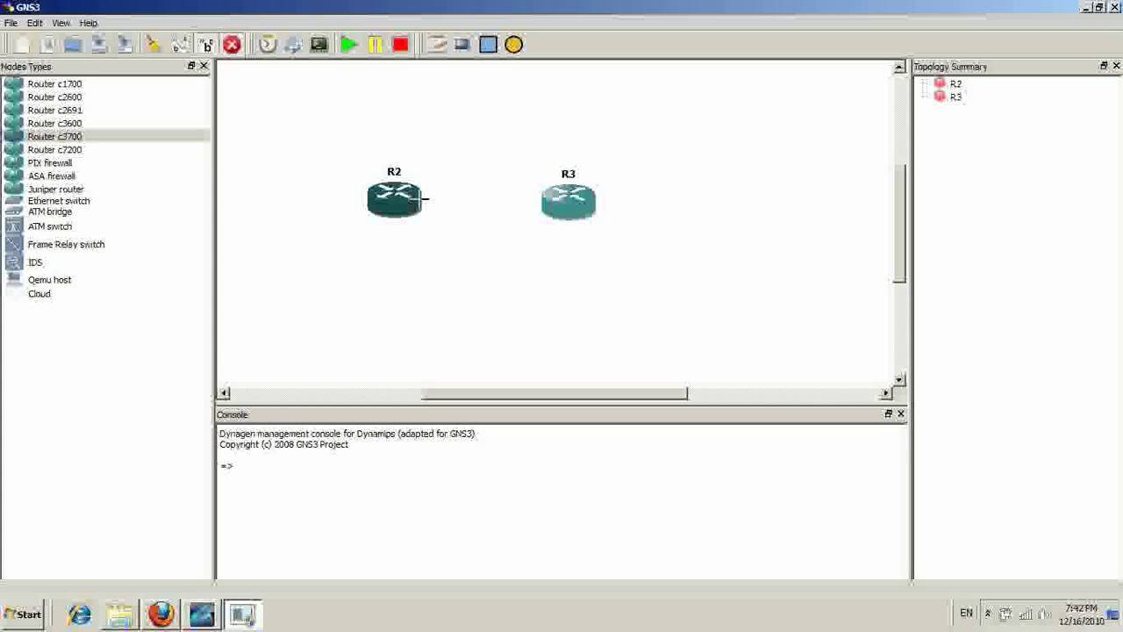
pyautogui.moveTo(423, 198)
pyautogui.mouseDown()
pyautogui.moveTo(440, 200)
pyautogui.moveTo(424, 197)
pyautogui.mouseUp()
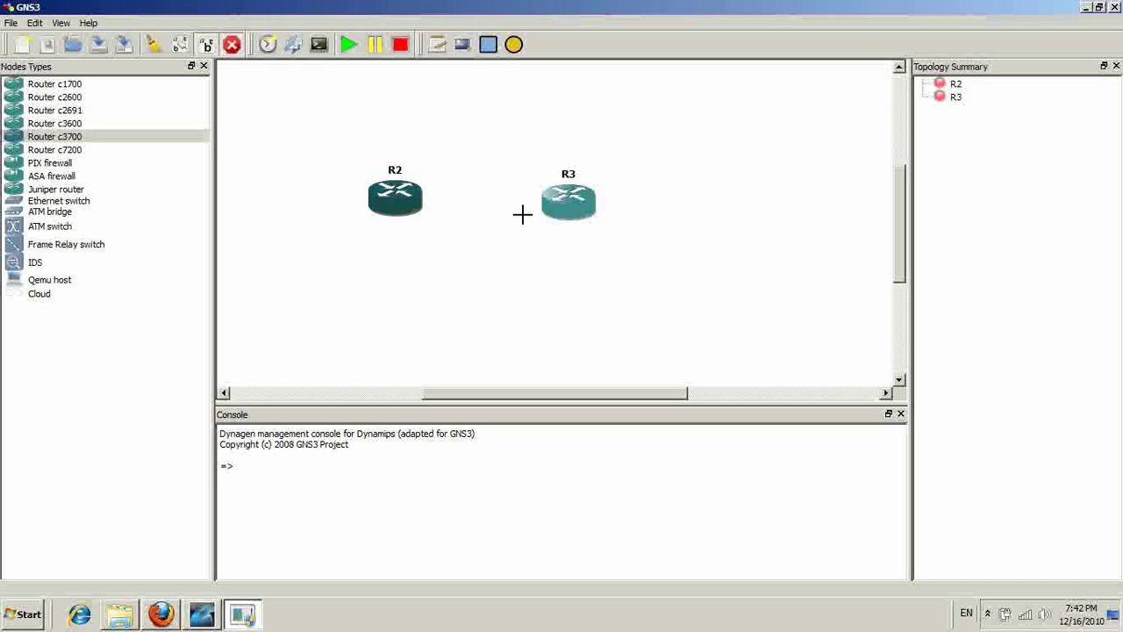
pyautogui.click(547, 203)
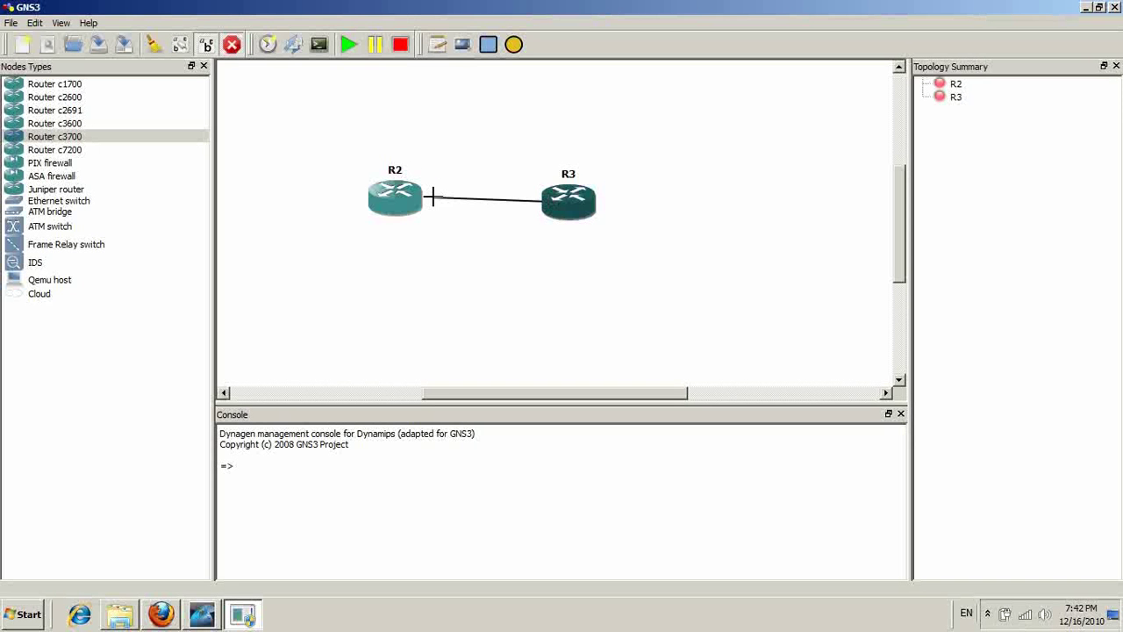
pyautogui.click(420, 196)
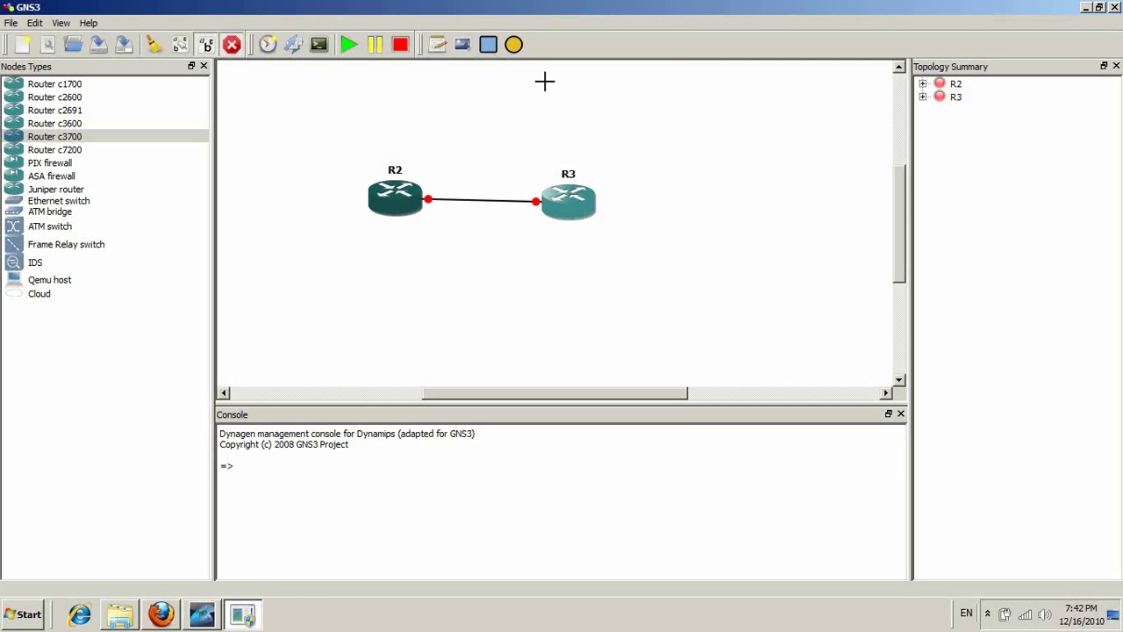
pyautogui.click(231, 47)
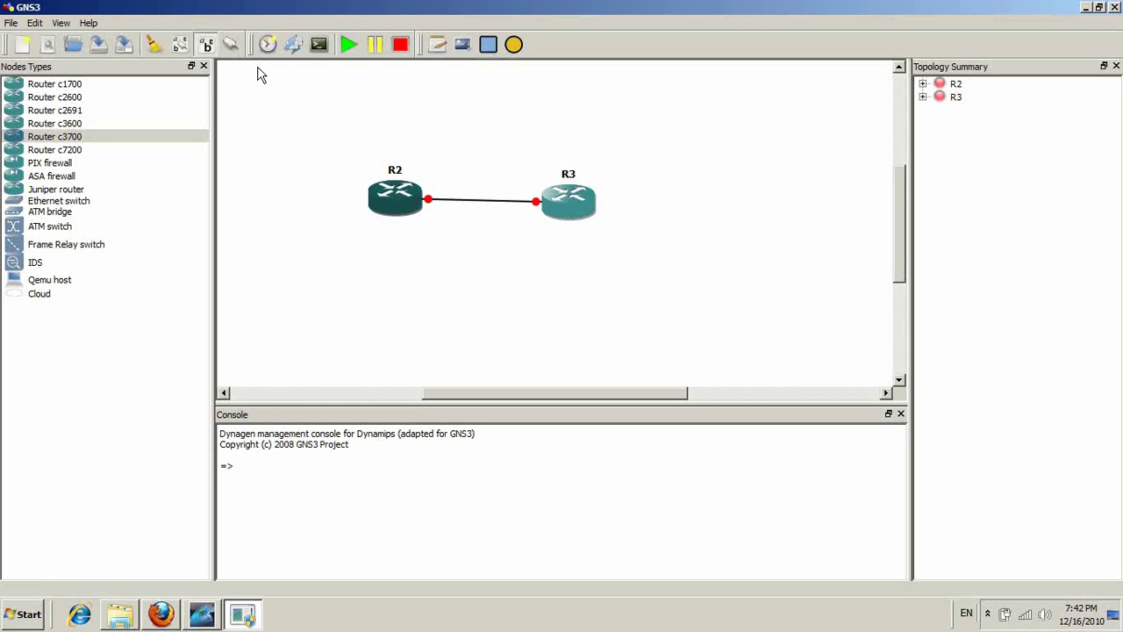
# Show interface names on the link and add the note 10.1.1.1 above R2.
pyautogui.click(181, 46)
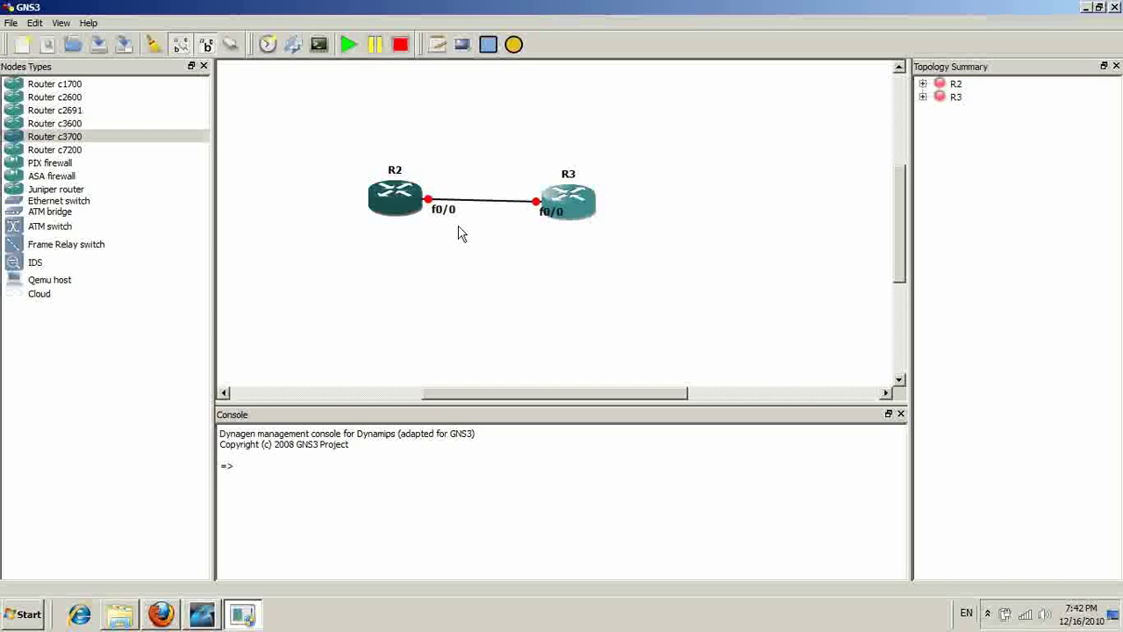
pyautogui.click(572, 224)
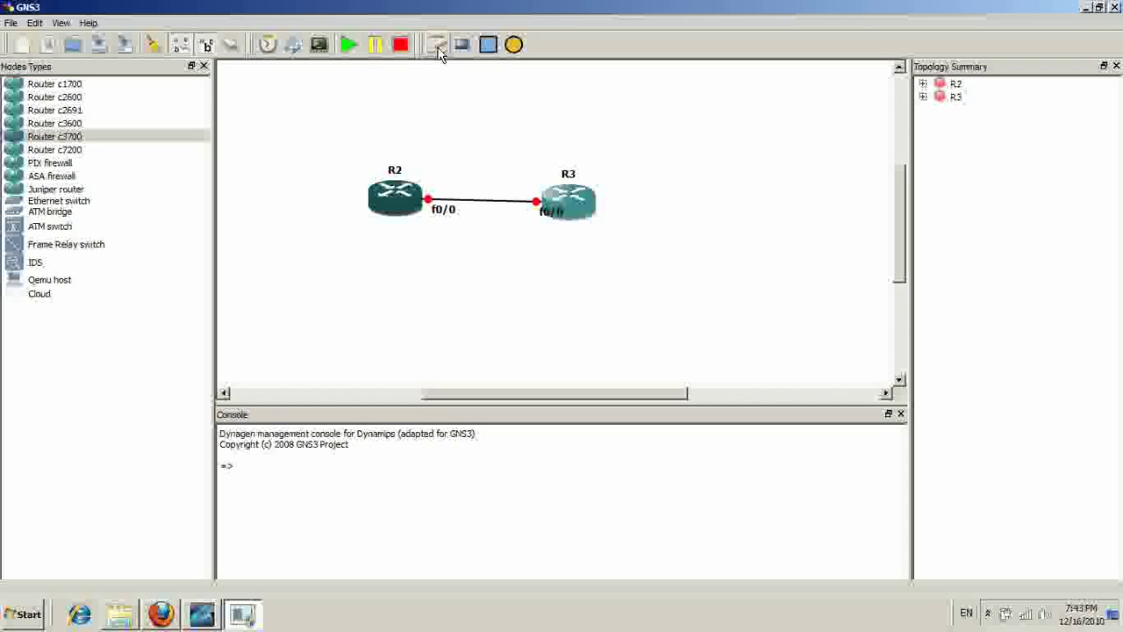
pyautogui.click(367, 133)
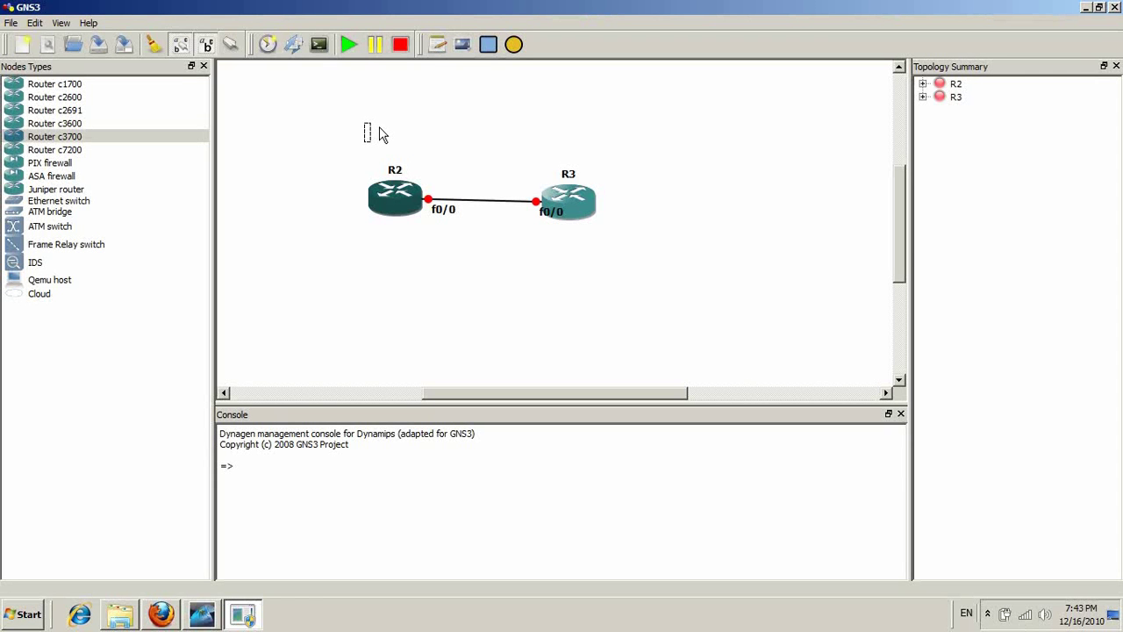
pyautogui.write('10.1.')
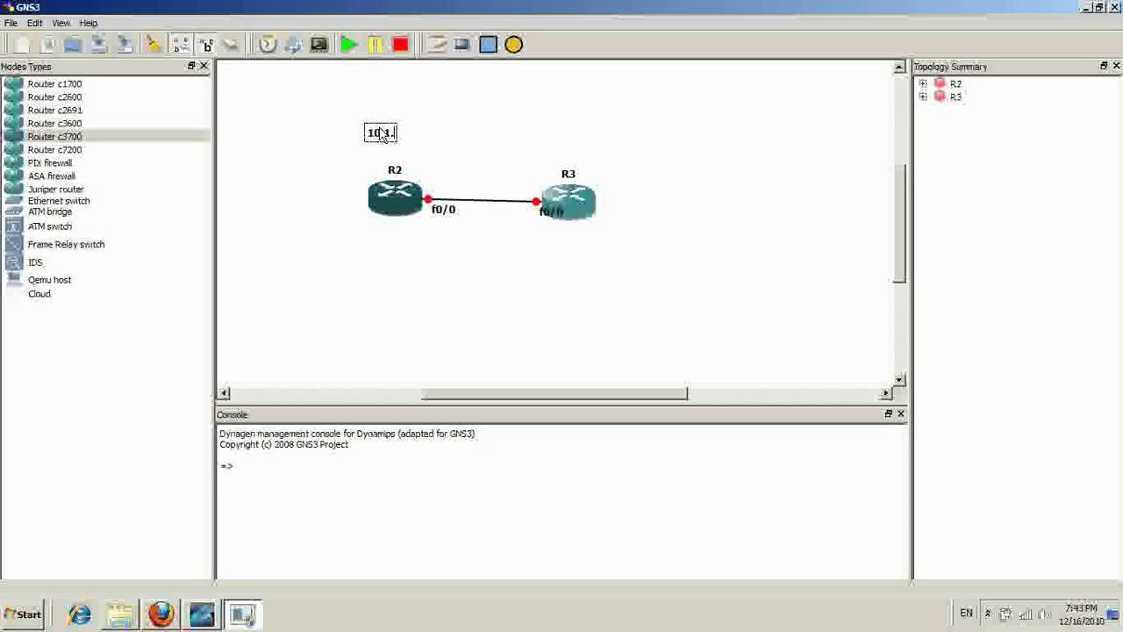
pyautogui.write('1.1')
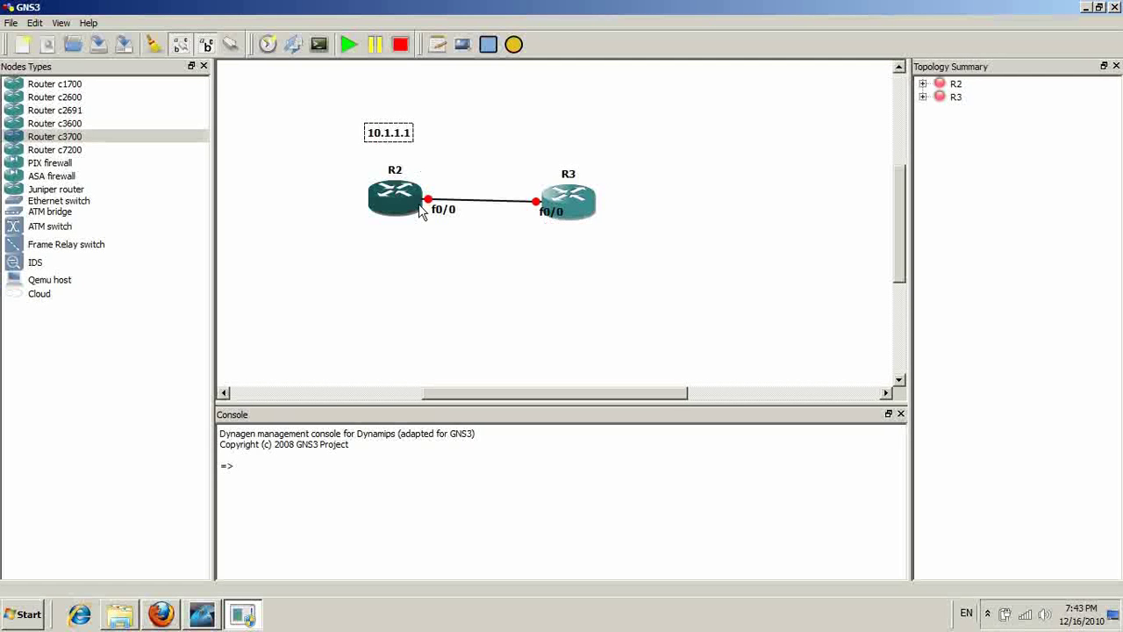
# Add the note 10.1.1.2 above R3 and nudge both routers beneath their notes.
pyautogui.click(437, 44)
pyautogui.click(557, 130)
pyautogui.write('10.1.1')
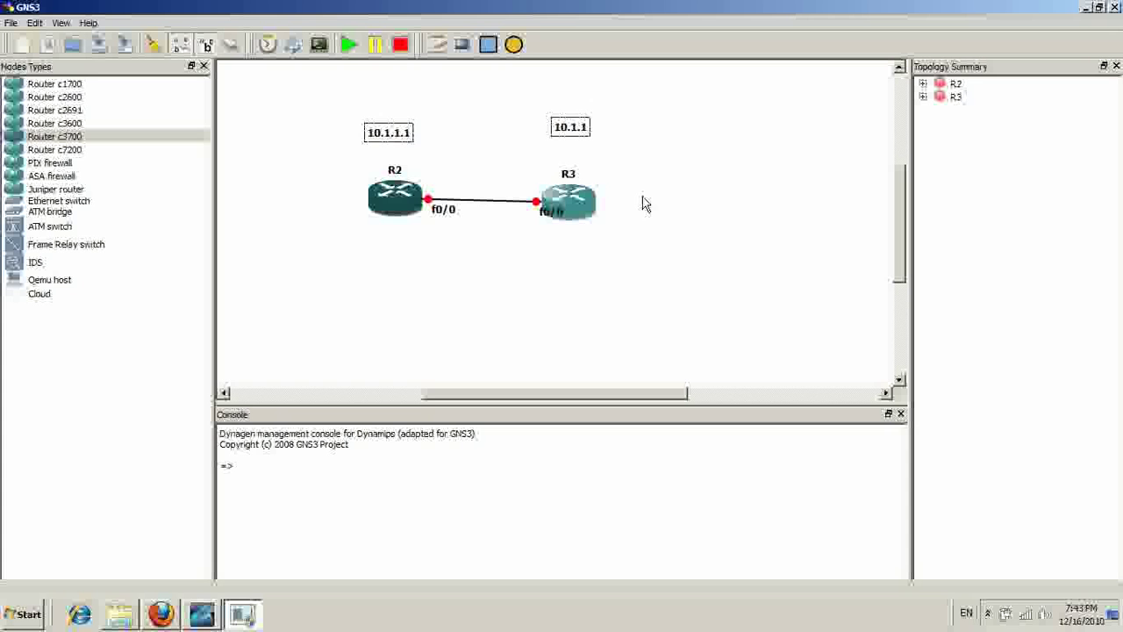
pyautogui.write('.2')
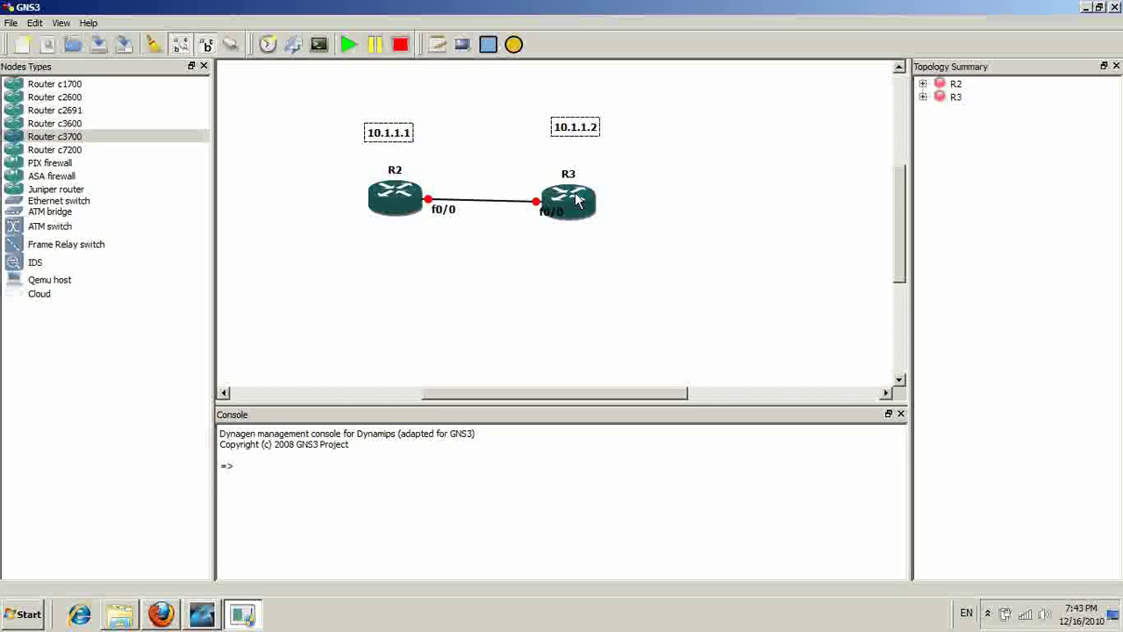
pyautogui.moveTo(576, 200); pyautogui.dragTo(582, 190)
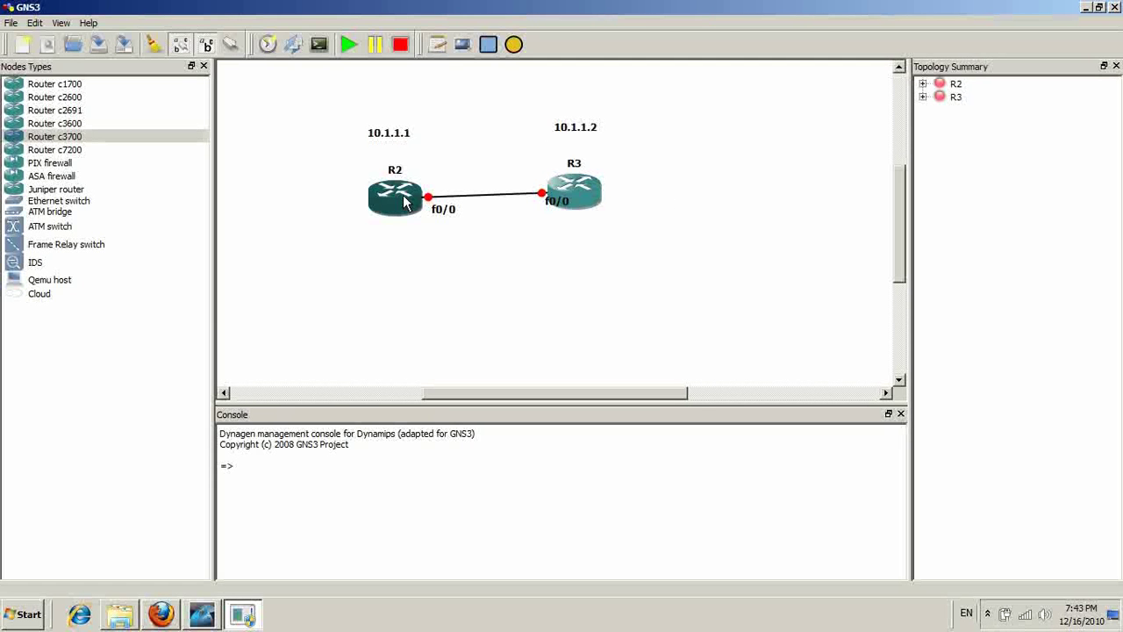
pyautogui.moveTo(405, 203); pyautogui.dragTo(400, 196)
pyautogui.moveTo(583, 213); pyautogui.dragTo(602, 203)
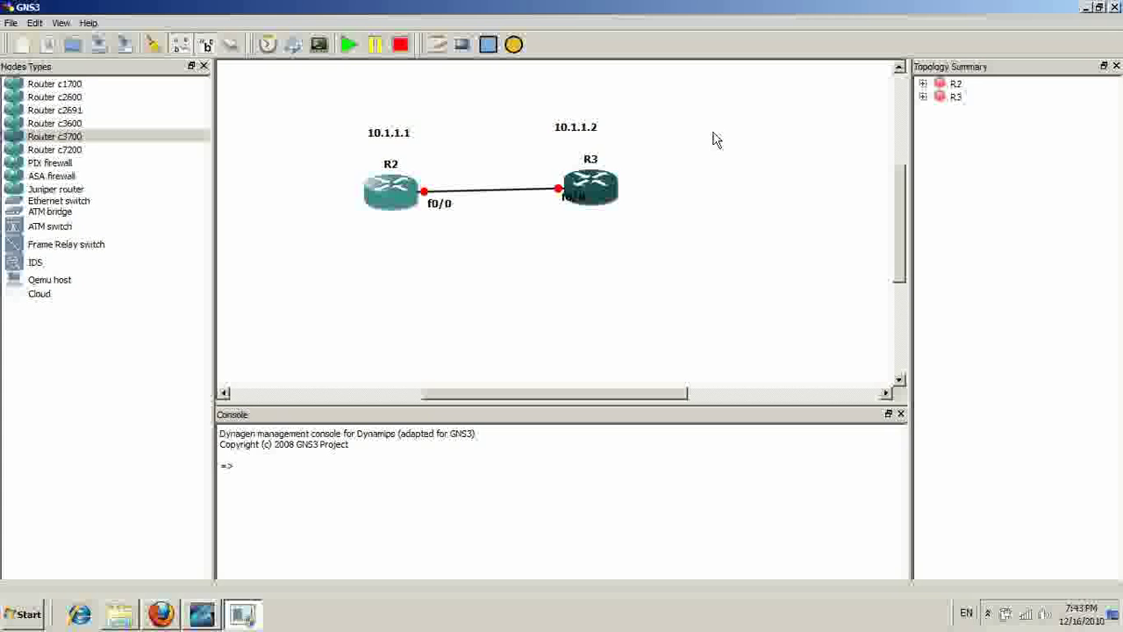
# Start all devices so R2 and R3 boot and their f0/0 link ends turn green.
pyautogui.click(348, 47)
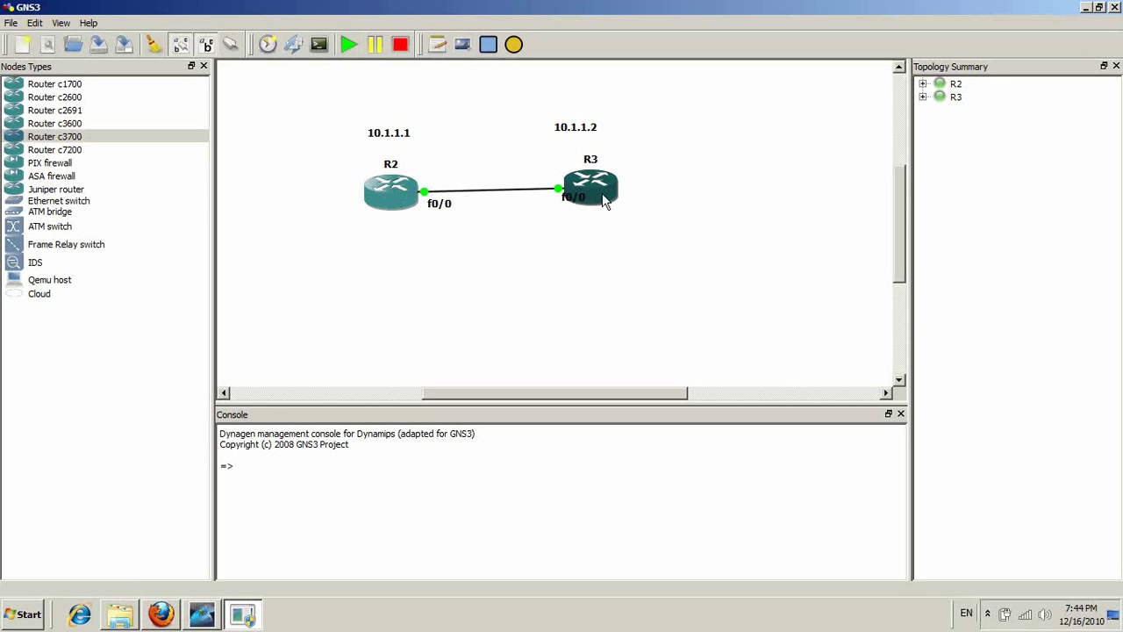
pyautogui.moveTo(603, 202)
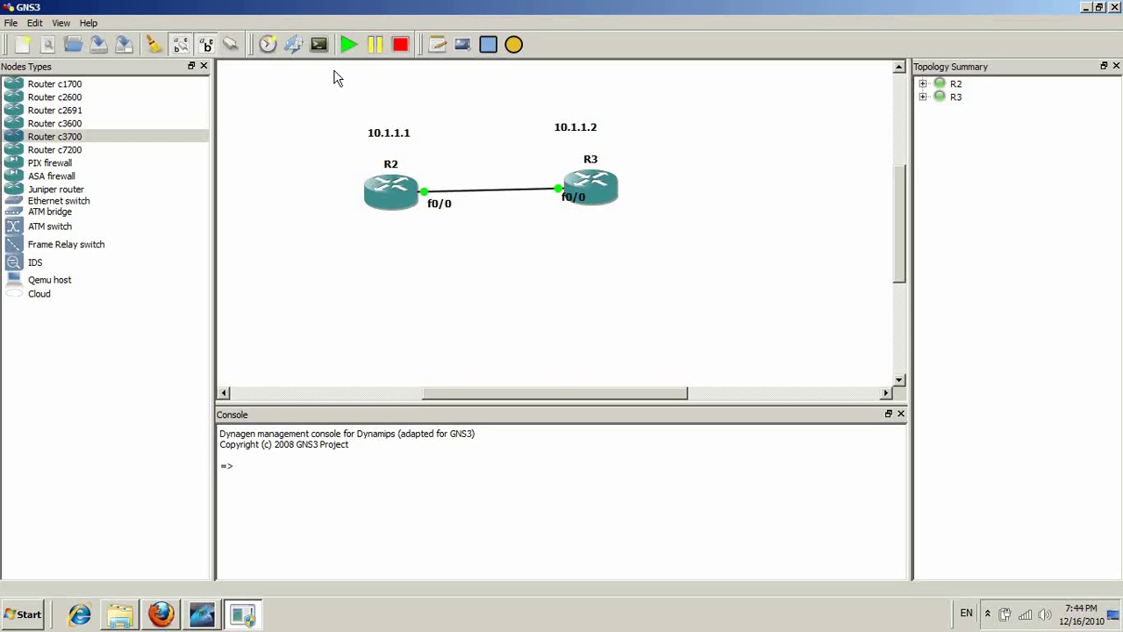
# Open Telnet consoles to all routers and arrange the R2 and R3 PuTTY windows.
pyautogui.rightClick(406, 204)
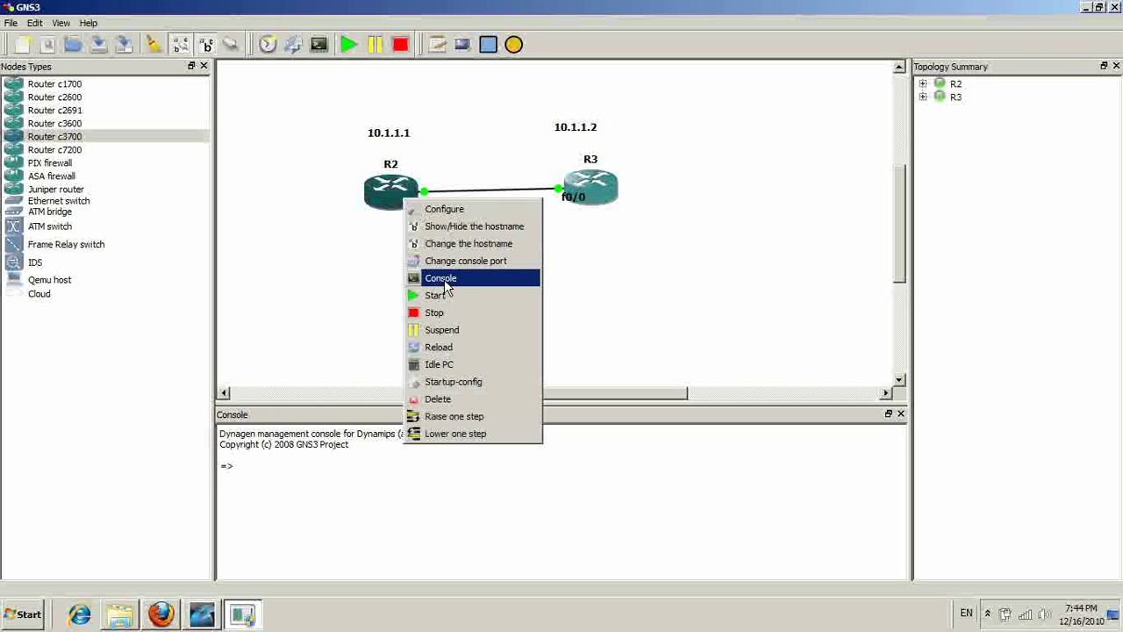
pyautogui.click(417, 118)
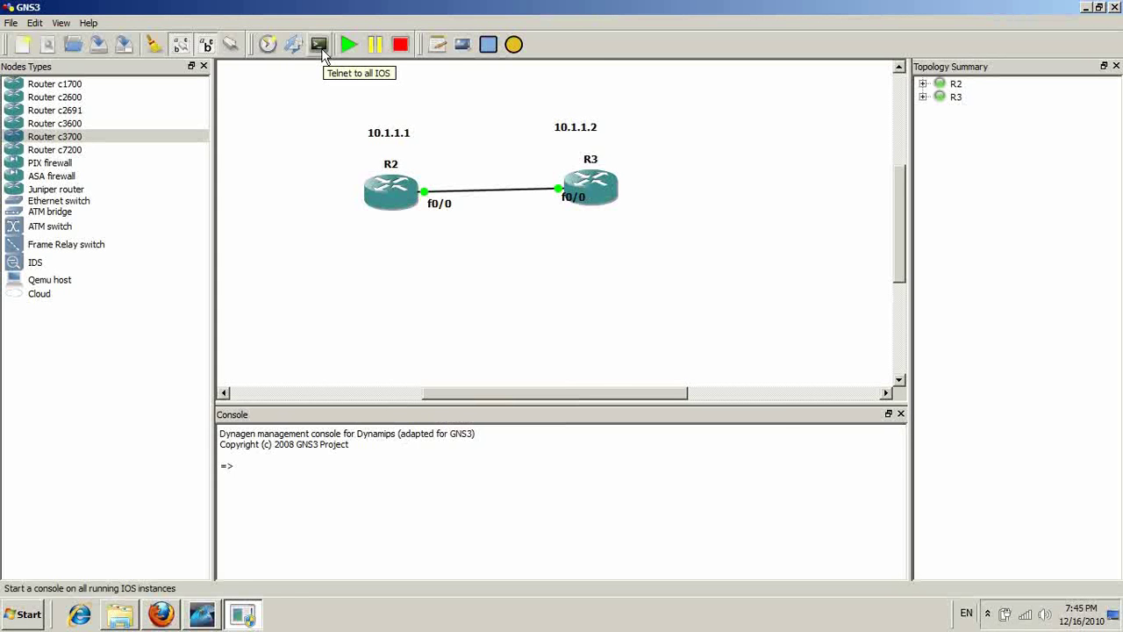
pyautogui.click(319, 46)
pyautogui.moveTo(395, 83); pyautogui.dragTo(559, 112)
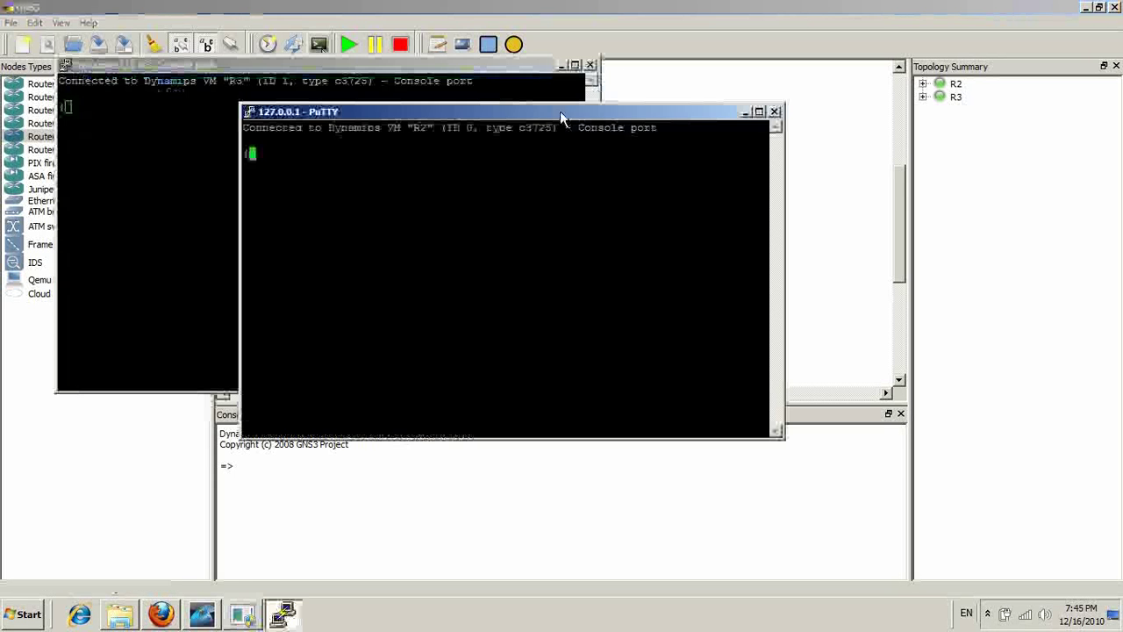
pyautogui.moveTo(346, 112); pyautogui.dragTo(294, 115)
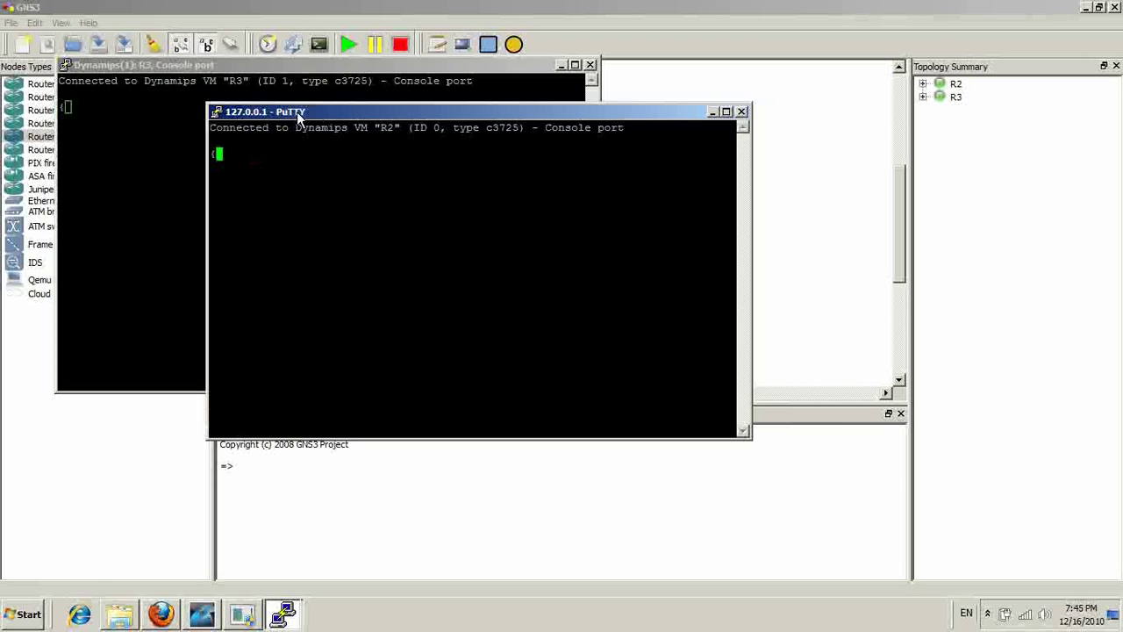
pyautogui.moveTo(367, 110); pyautogui.dragTo(490, 122)
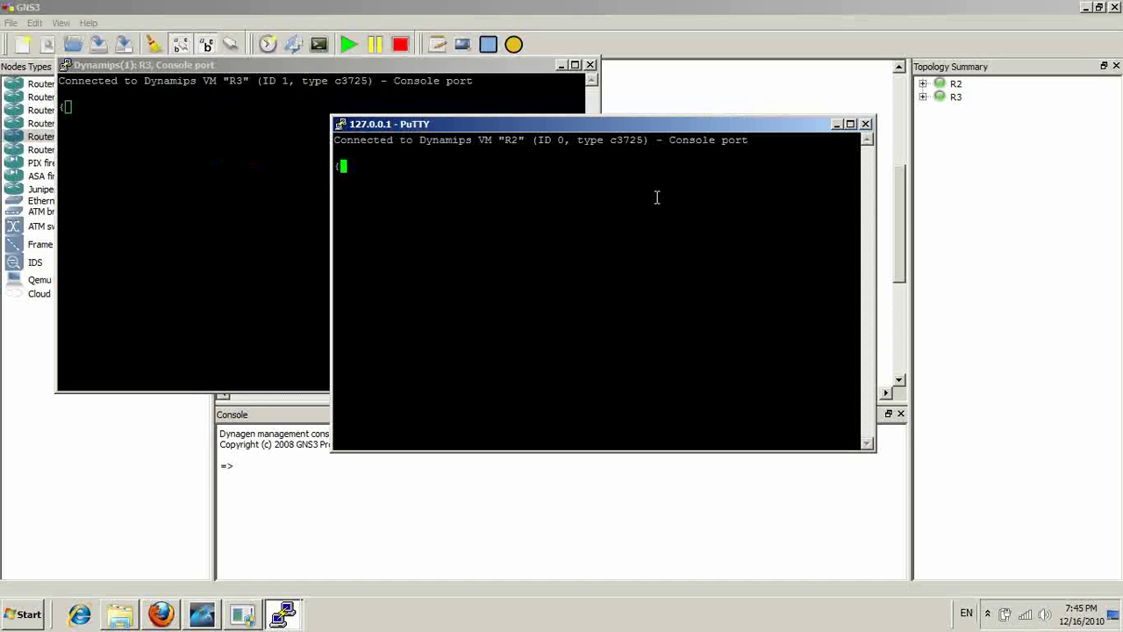
# Answer n to the initial configuration dialog on R2 and R3, then reposition R2's console.
pyautogui.press('Return')
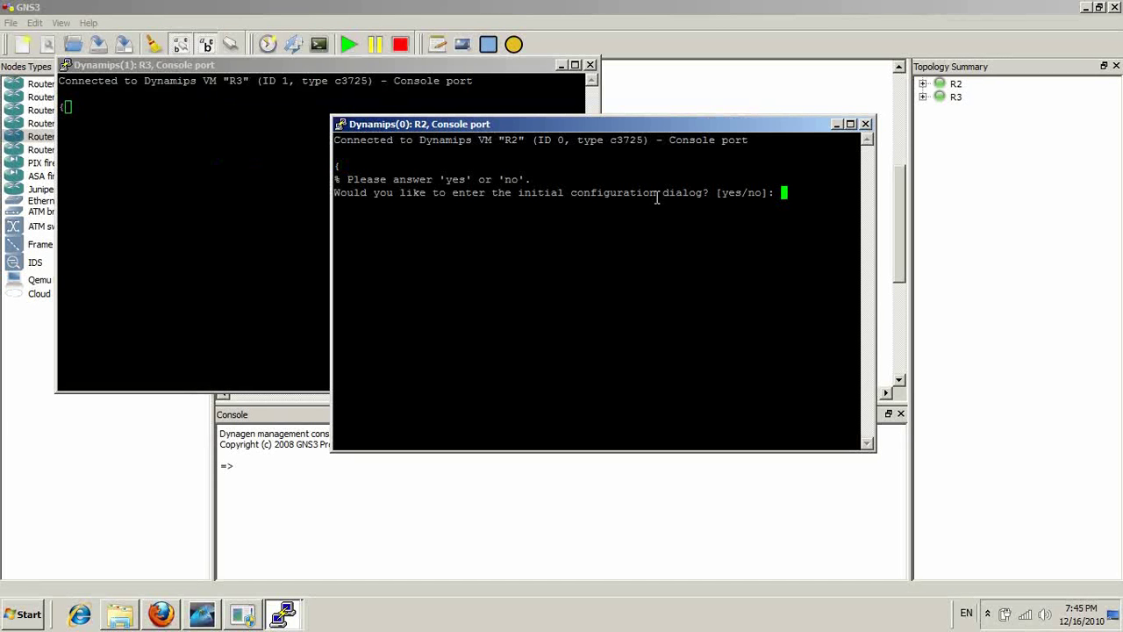
pyautogui.write('n')
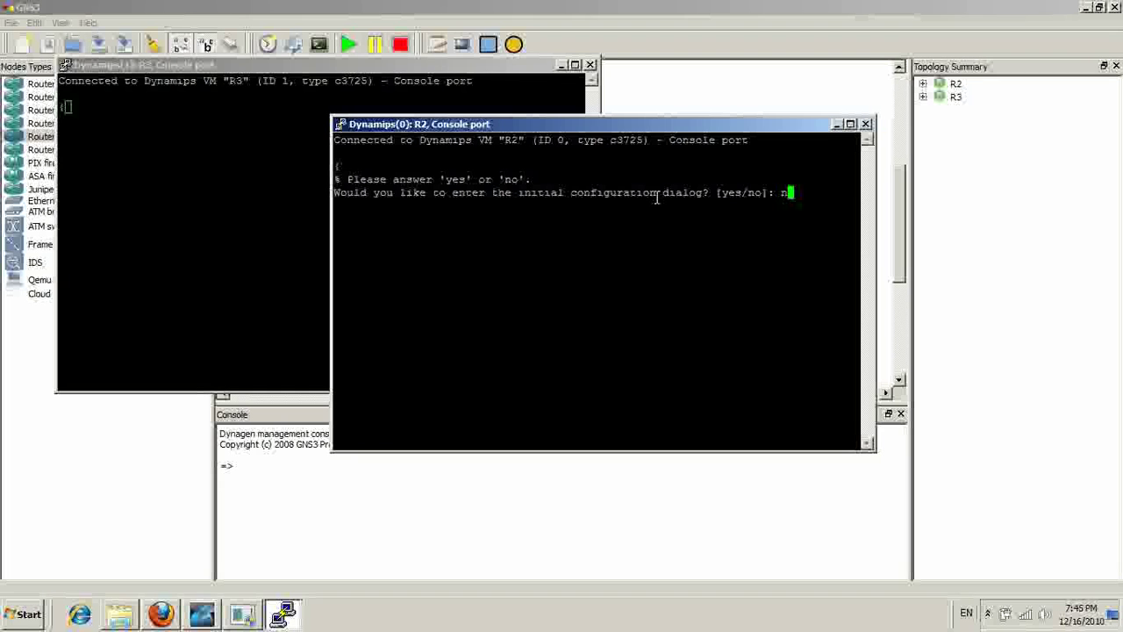
pyautogui.click(290, 116)
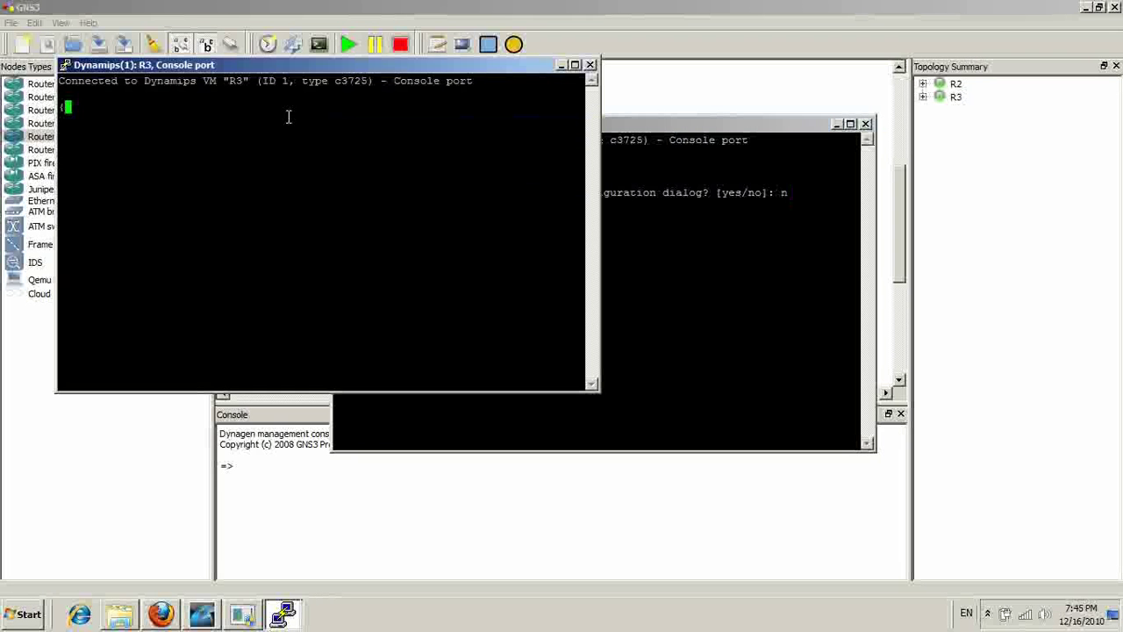
pyautogui.press('Return')
pyautogui.write('n')
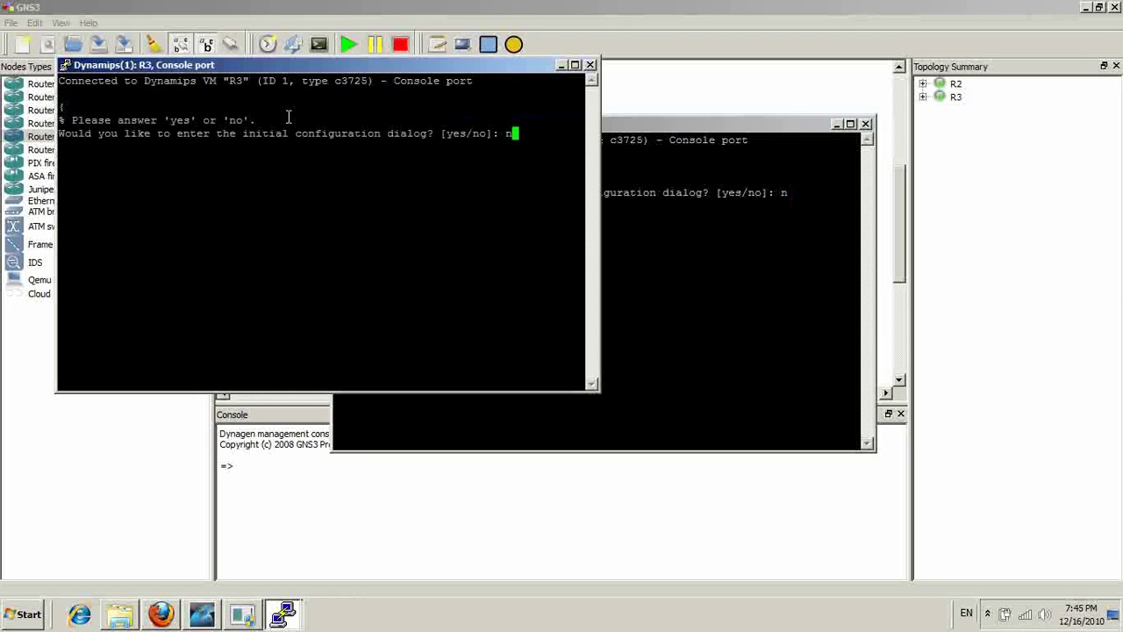
pyautogui.press('Return')
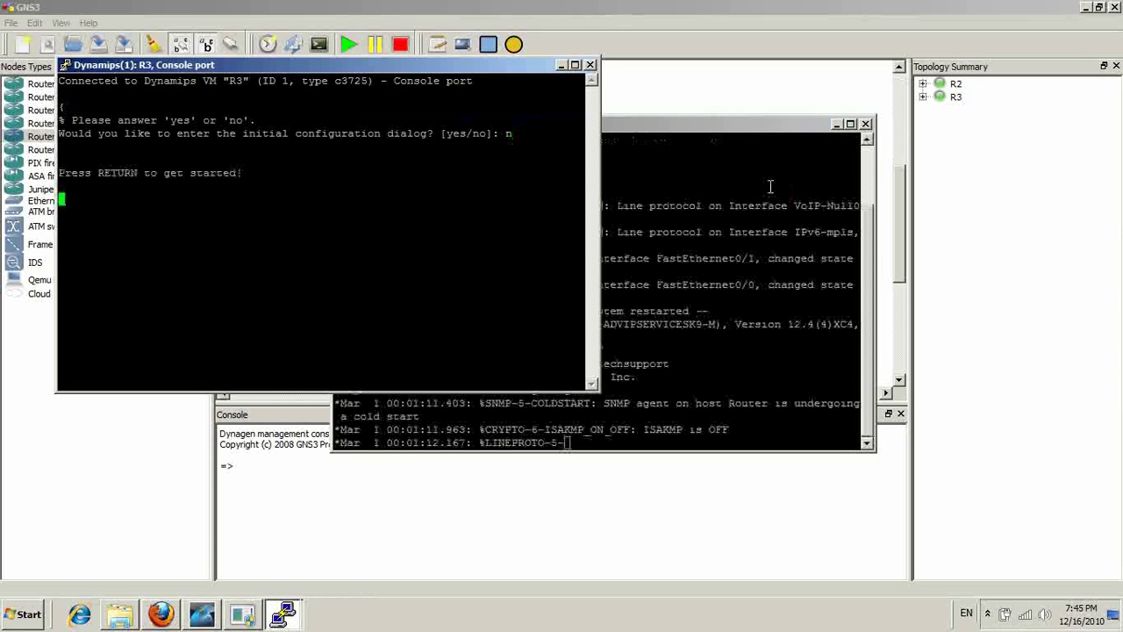
pyautogui.click(761, 125)
pyautogui.moveTo(760, 125); pyautogui.dragTo(811, 112)
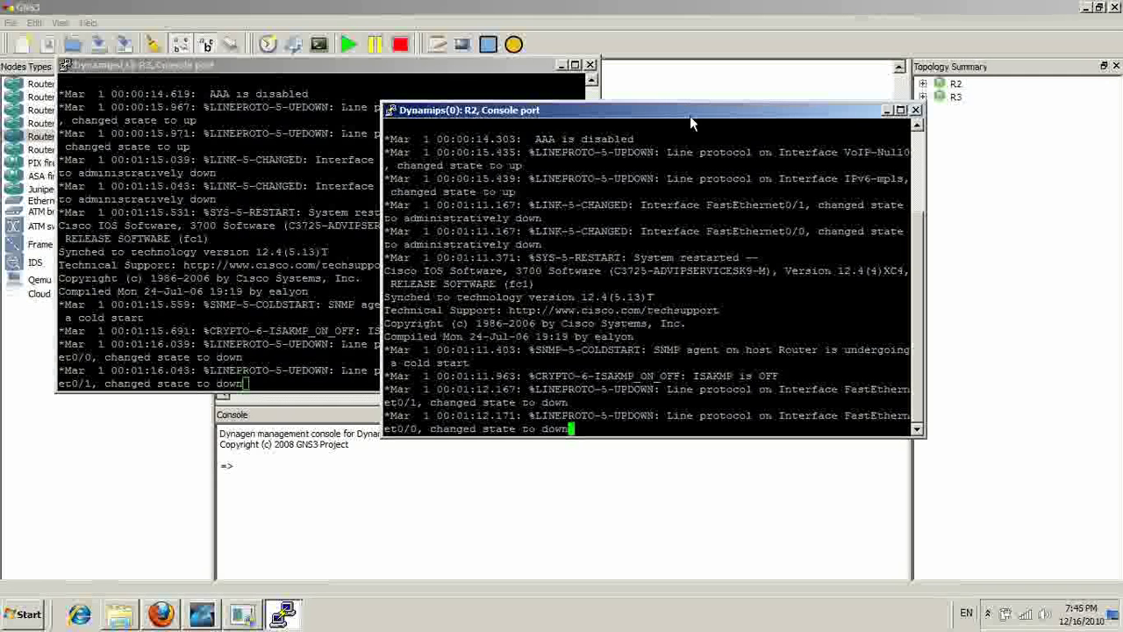
pyautogui.moveTo(689, 115); pyautogui.dragTo(716, 94)
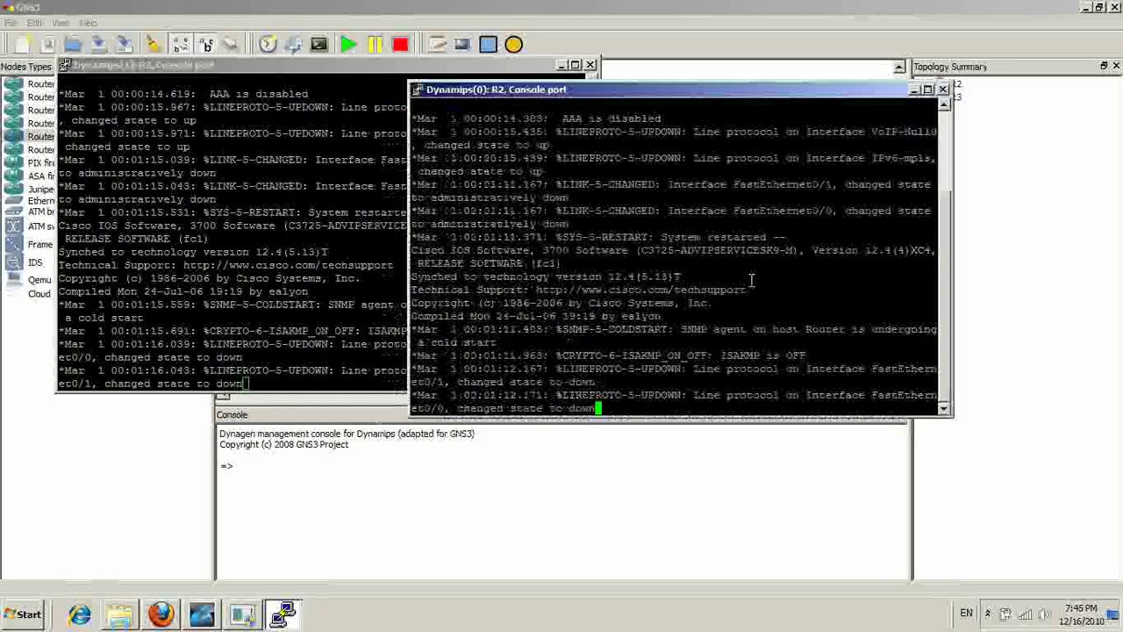
# On R2, enter privileged mode, global configuration, and interface f0/0 configuration.
pyautogui.press('Return')
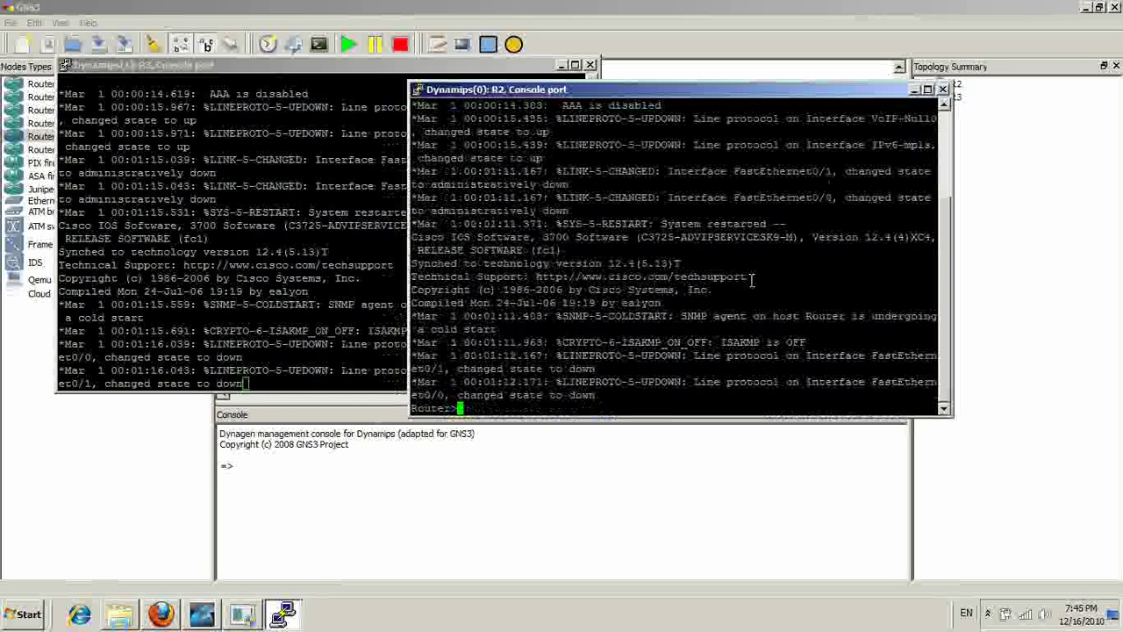
pyautogui.write('en')
pyautogui.press('Return')
pyautogui.write('con')
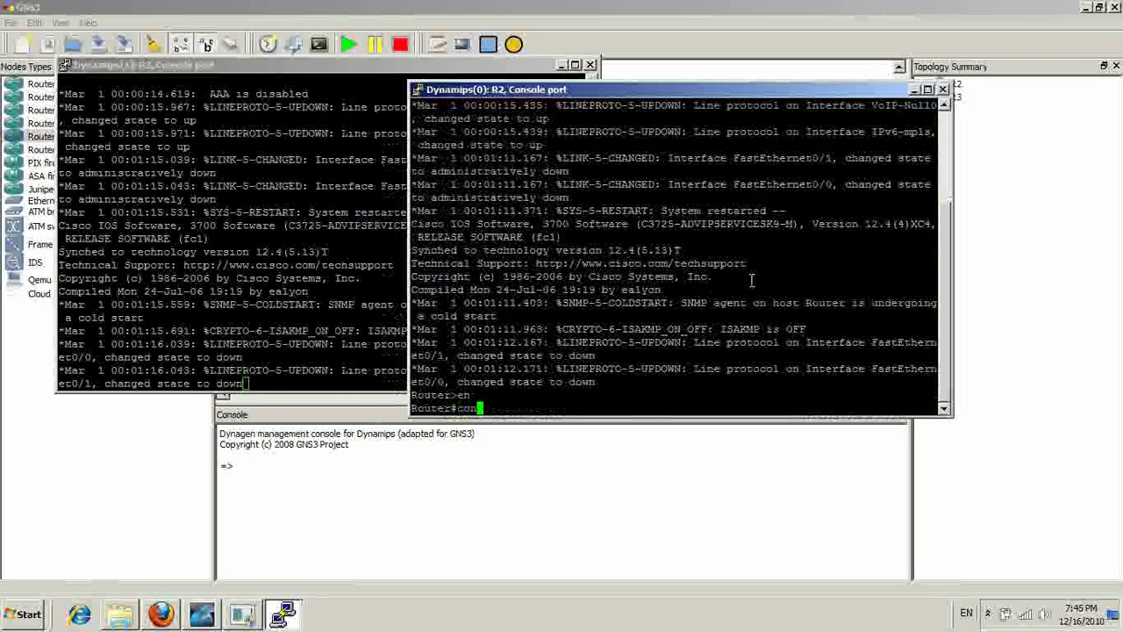
pyautogui.write('f t')
pyautogui.press('Return')
pyautogui.write('int f')
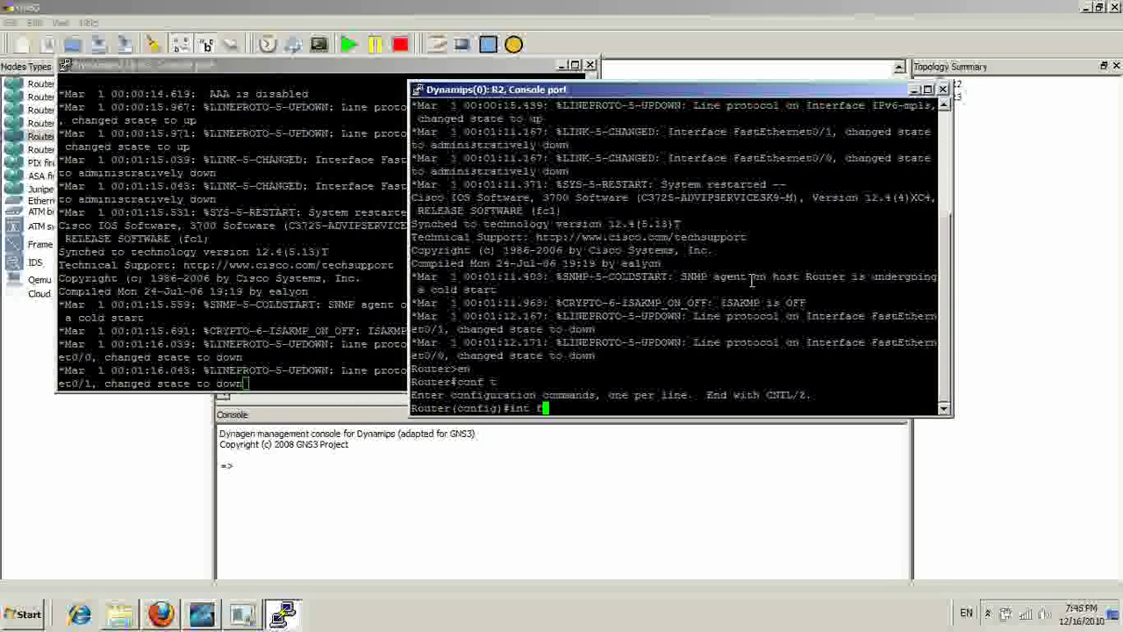
pyautogui.write('0/0')
pyautogui.press('Return')
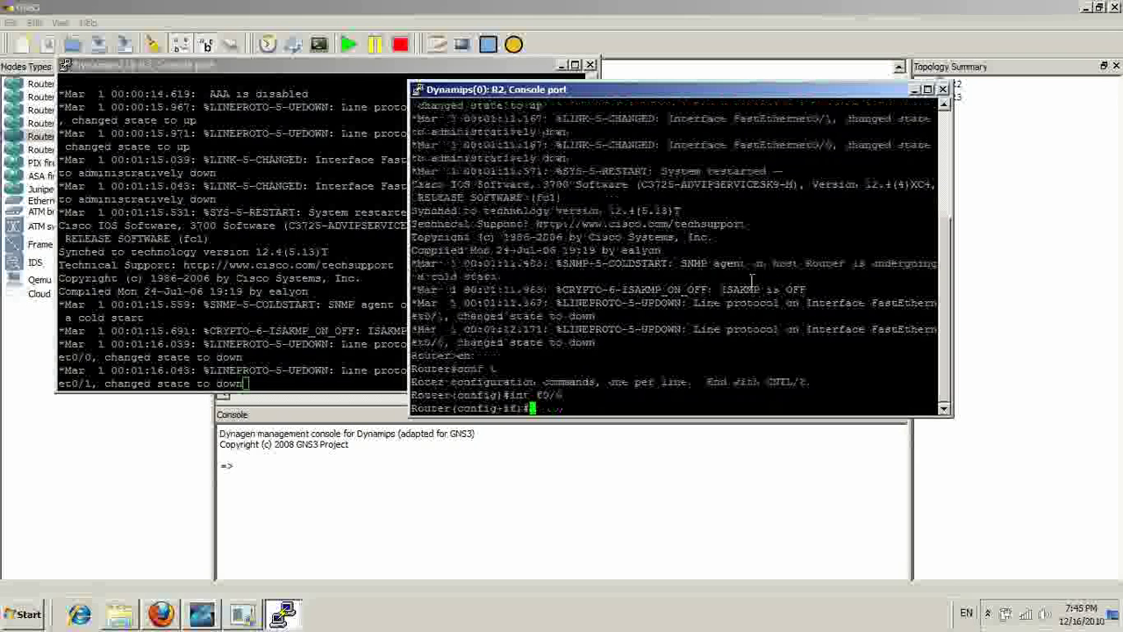
# Assign 10.1.1.1 255.0.0.0 to R2's f0/0 and apply no shutdown.
pyautogui.write('ip add')
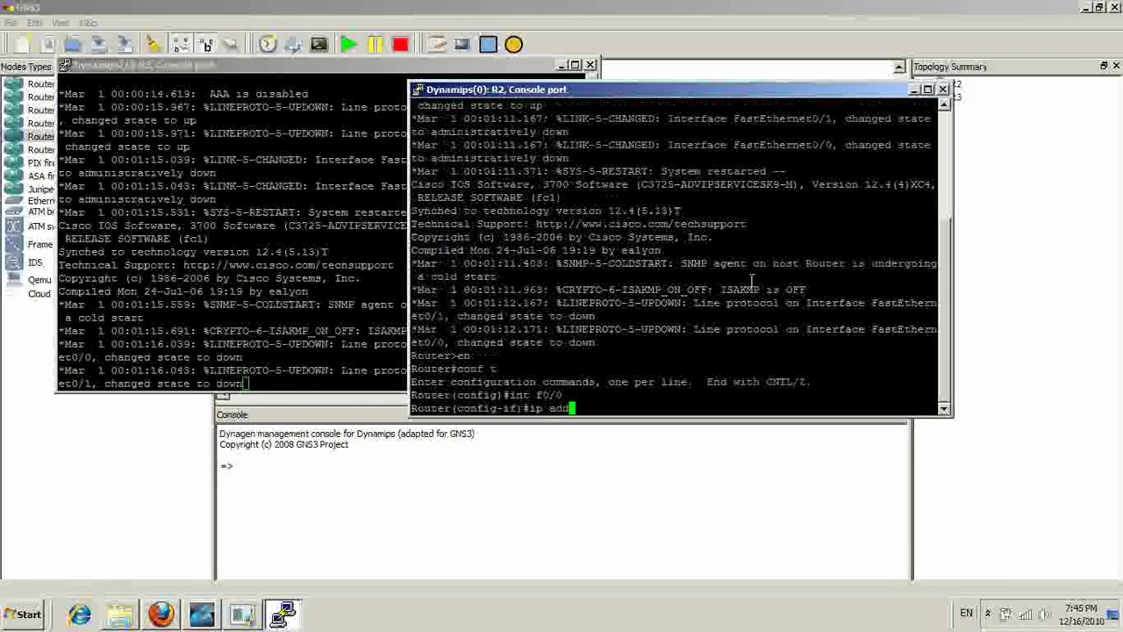
pyautogui.write(' [~[~')
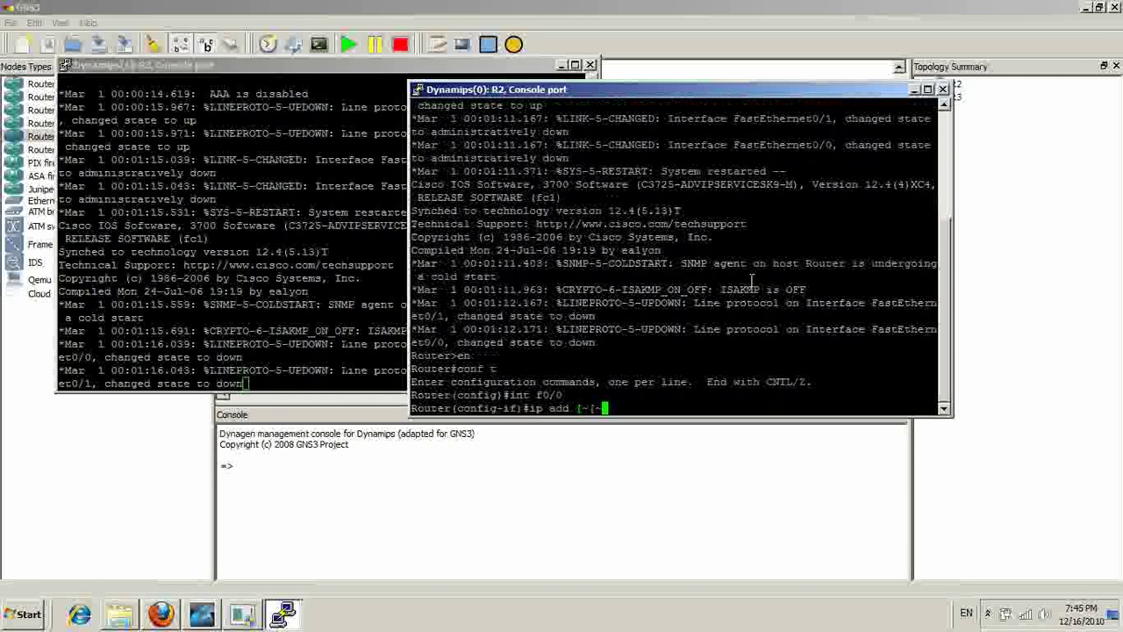
pyautogui.press('BackSpace')
pyautogui.press('BackSpace')
pyautogui.press('BackSpace')
pyautogui.press('BackSpace')
pyautogui.write('1')
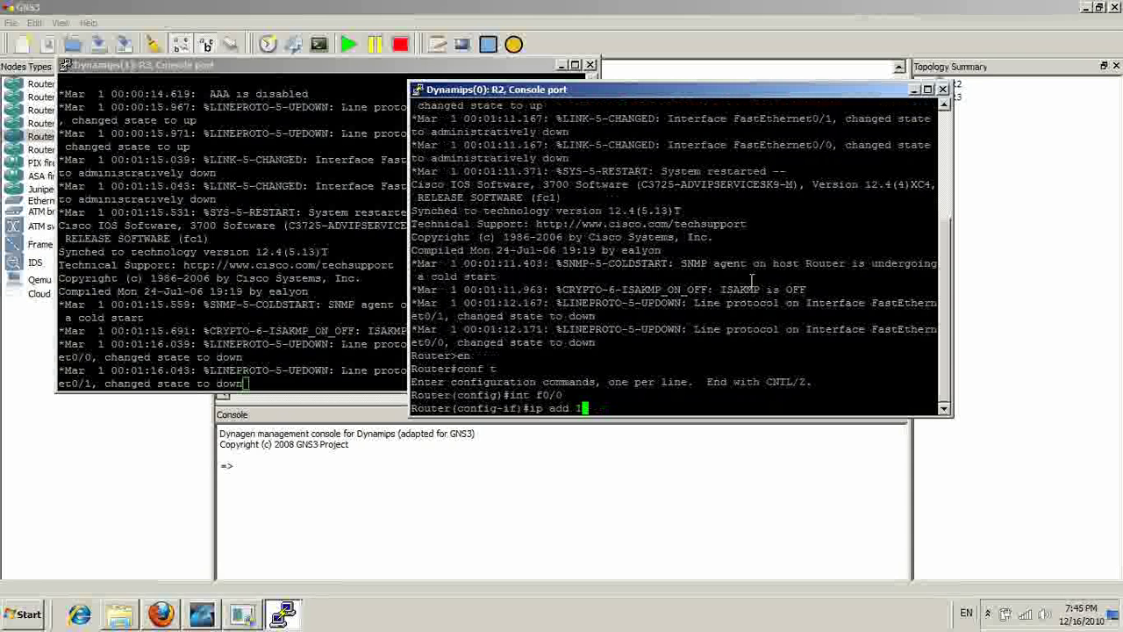
pyautogui.write('0.1')
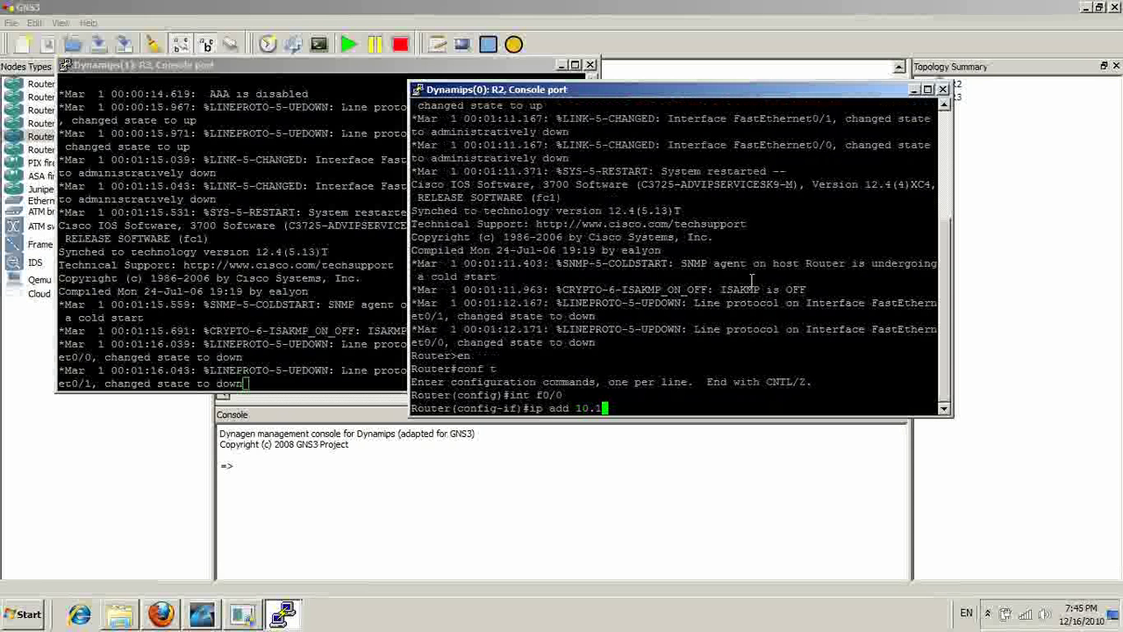
pyautogui.write('.1.1 2')
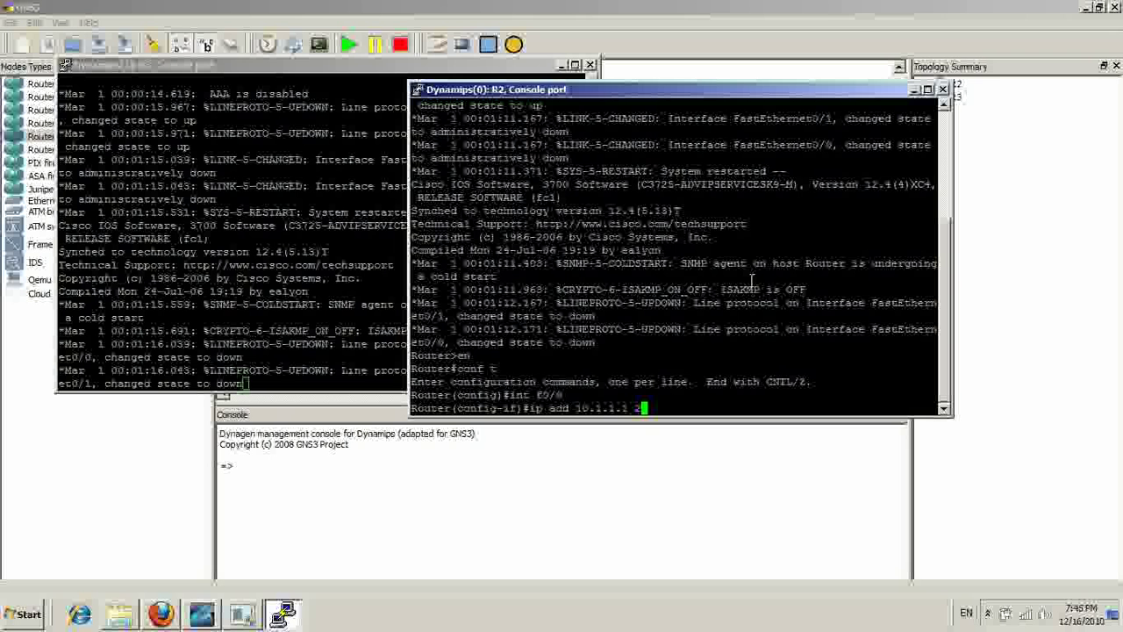
pyautogui.write('55')
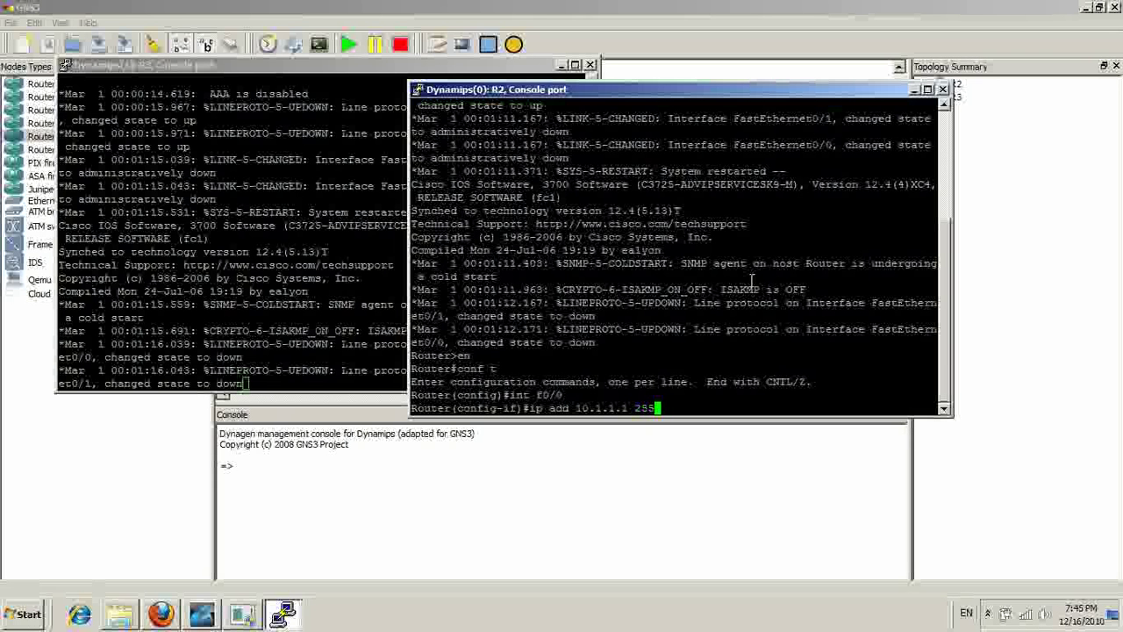
pyautogui.write('.0.0')
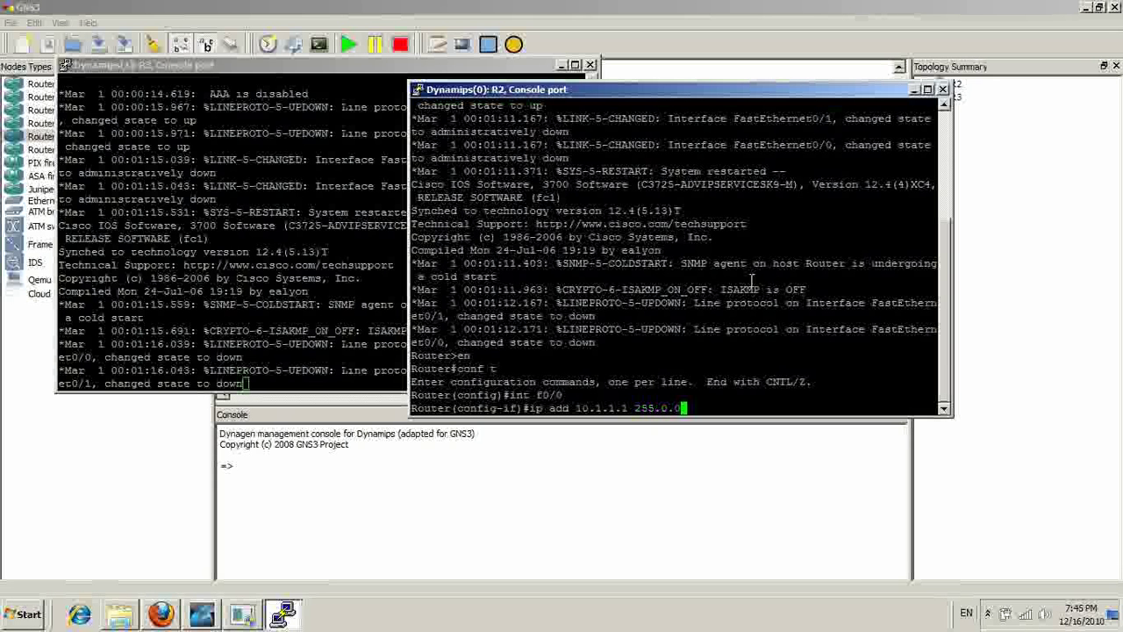
pyautogui.write('.0')
pyautogui.press('Return')
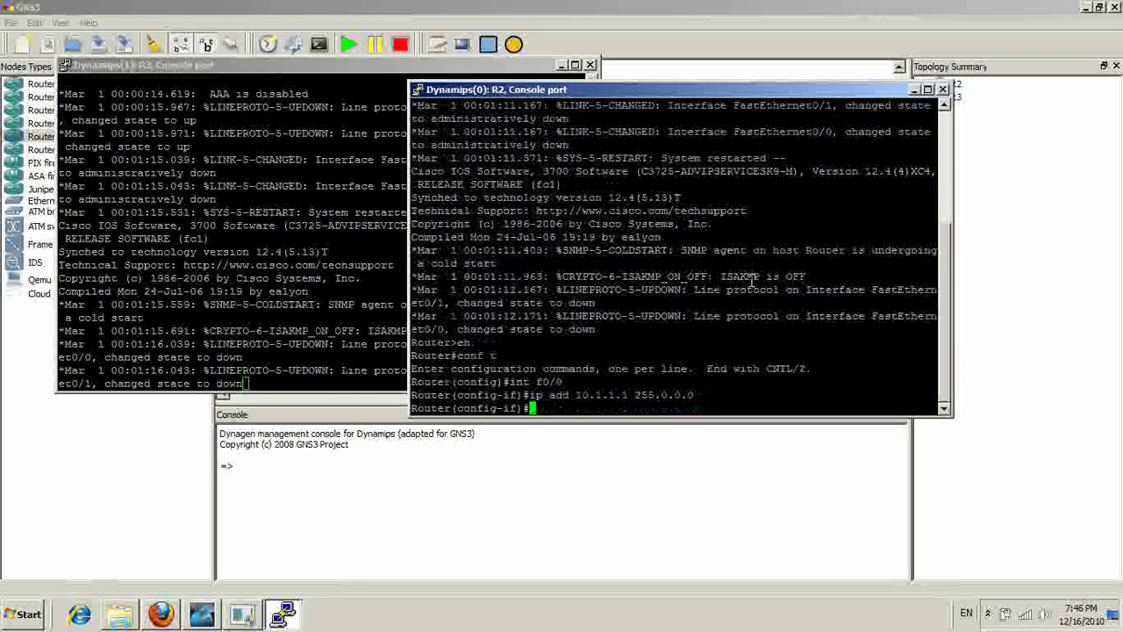
pyautogui.write('no shut')
pyautogui.press('Return')
# In R3's console, enter privileged mode, global configuration, and interface f0/0 configuration.
pyautogui.click(309, 336)
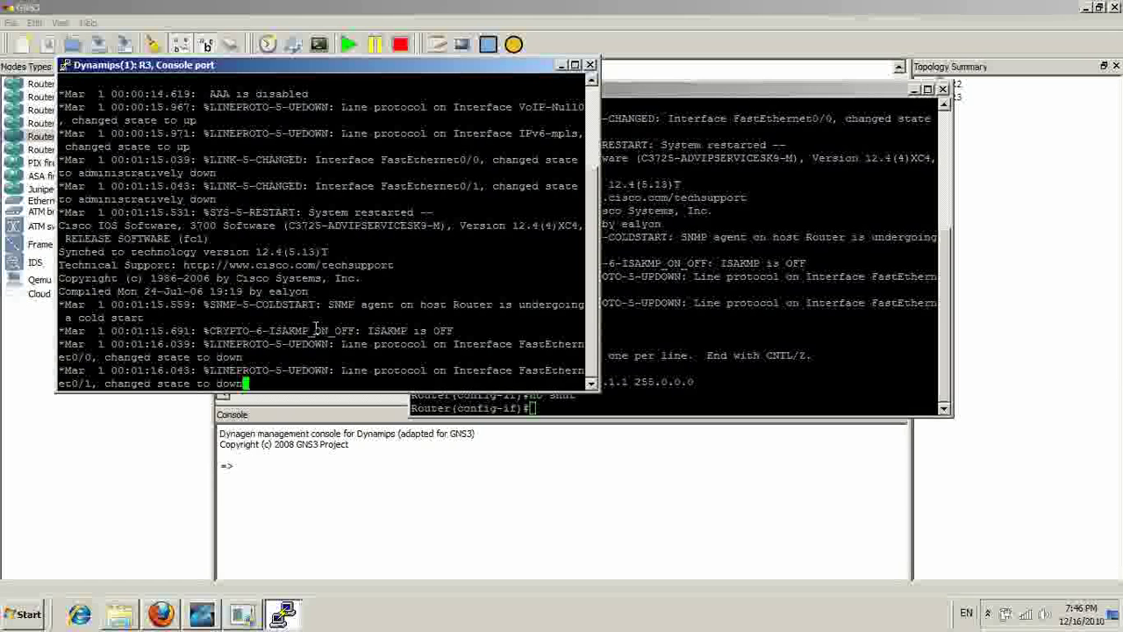
pyautogui.press('Return')
pyautogui.write('en')
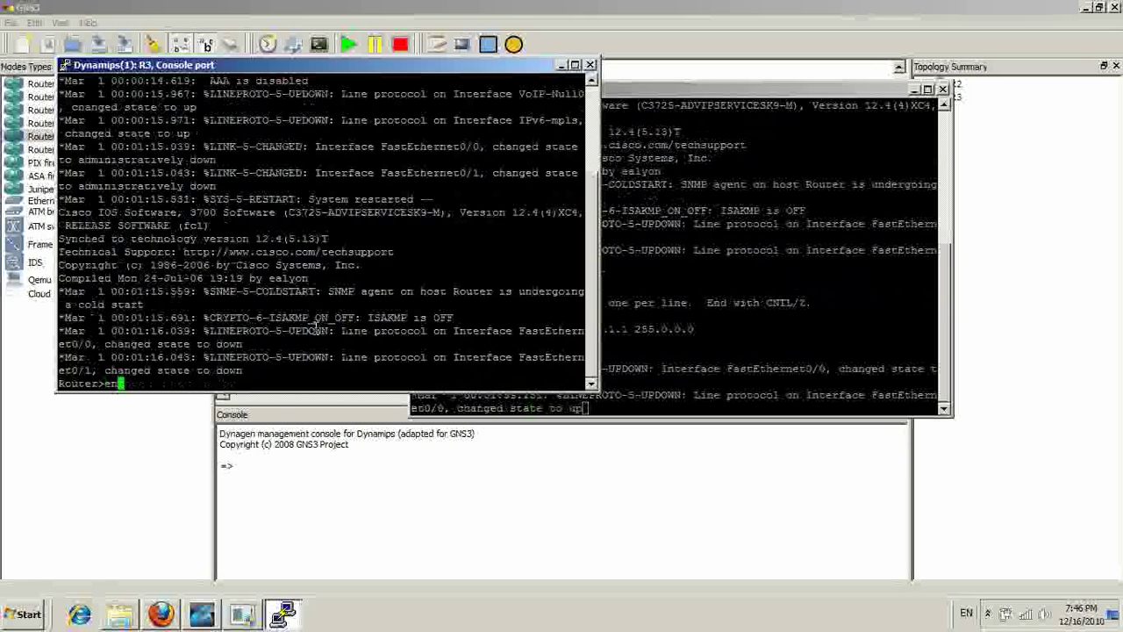
pyautogui.press('Return')
pyautogui.write('conf')
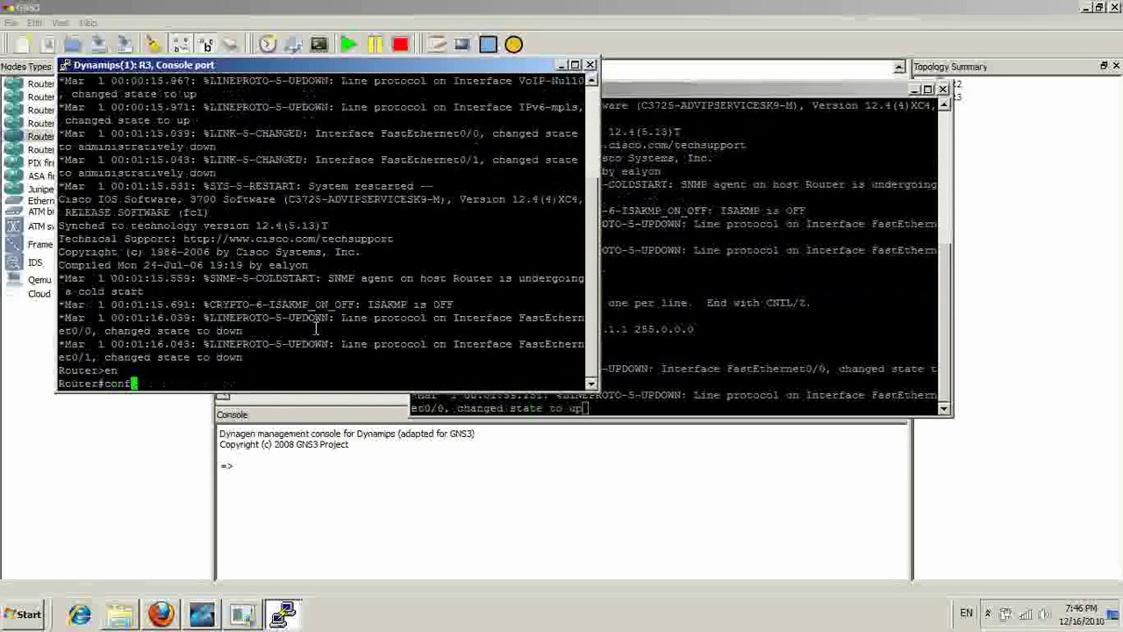
pyautogui.write(' t')
pyautogui.press('Return')
pyautogui.write('int')
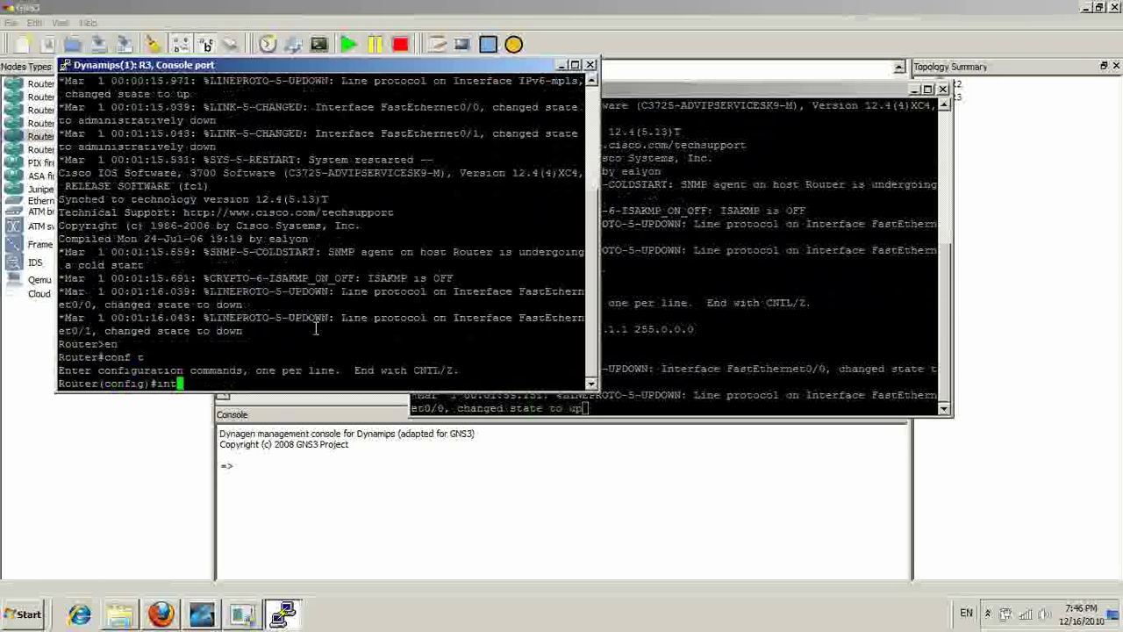
pyautogui.write(' f0/0')
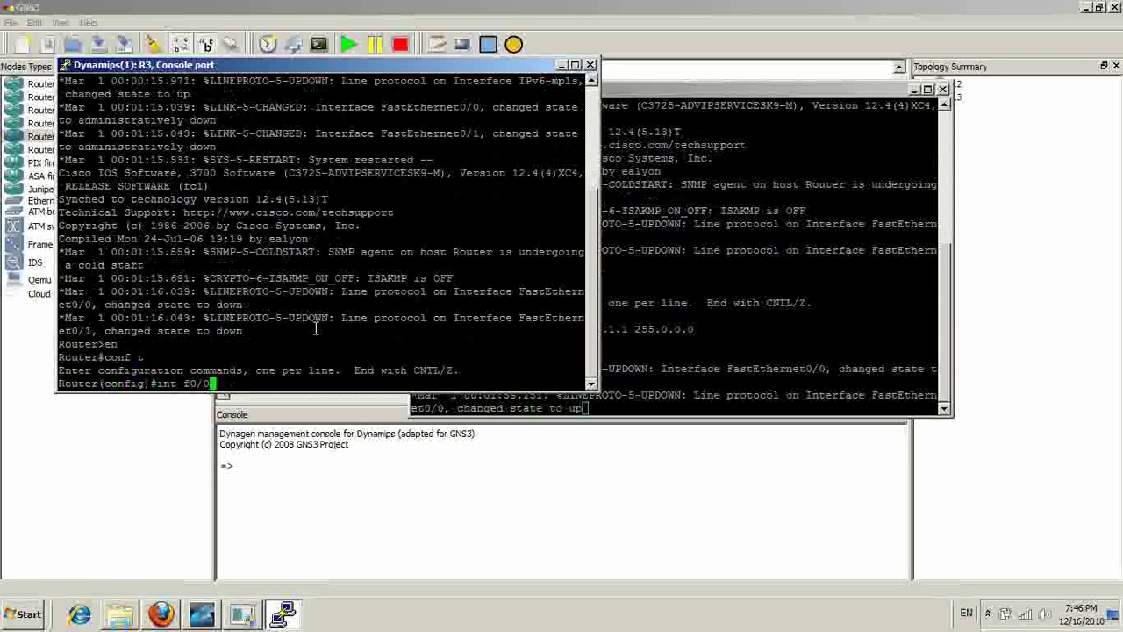
pyautogui.press('Return')
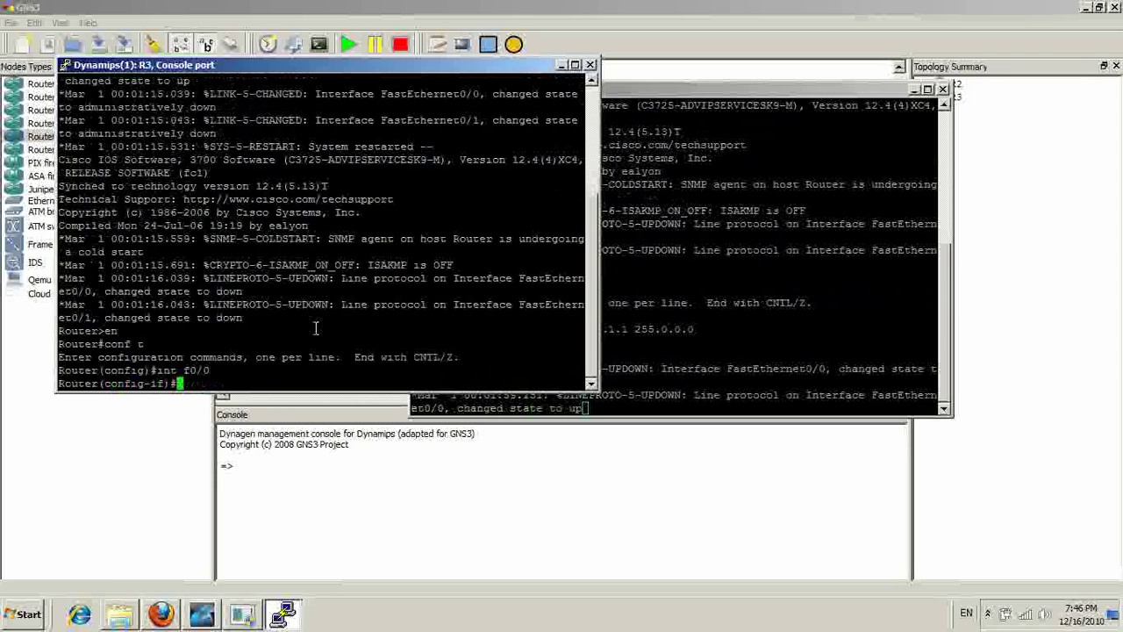
# Assign 10.1.1.2 255.0.0.0 to R3's f0/0 and apply no shutdown.
pyautogui.write('i')
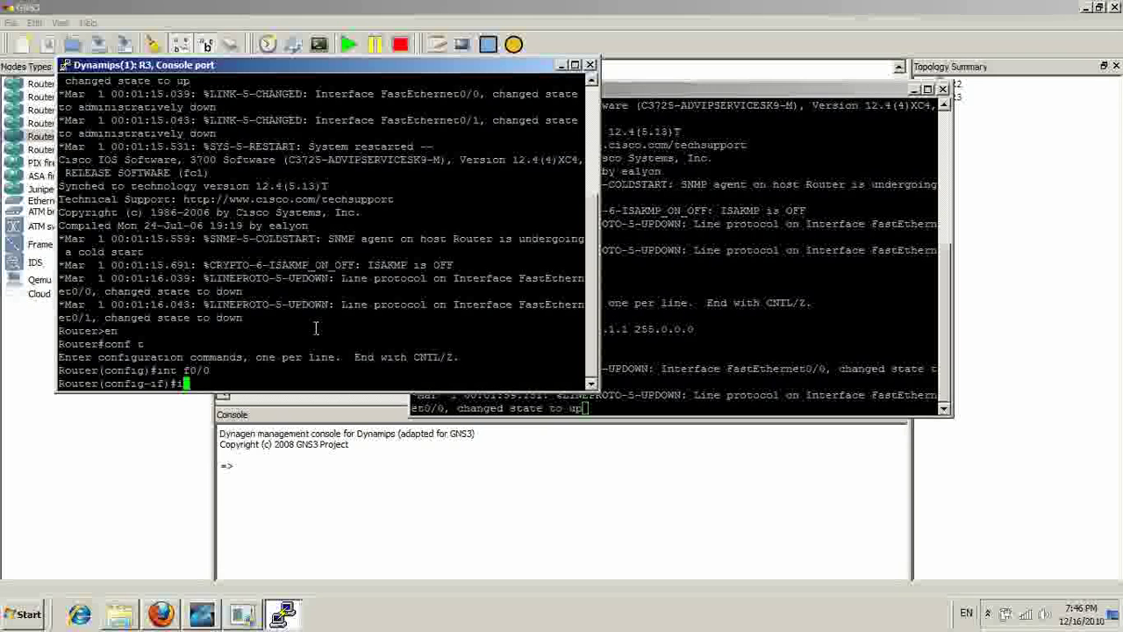
pyautogui.write('p')
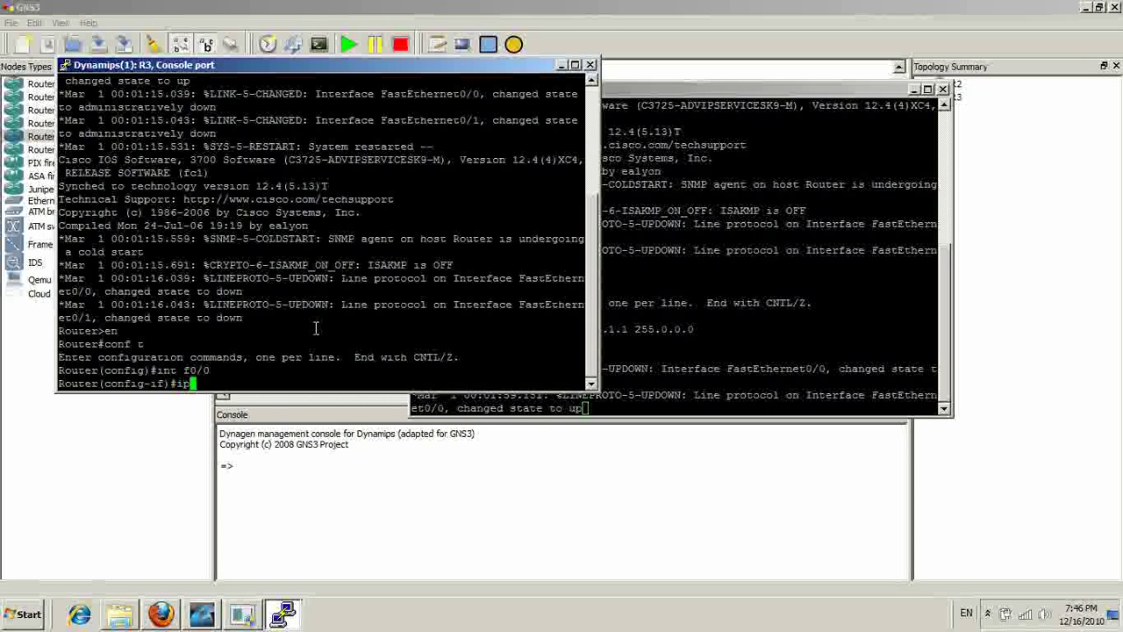
pyautogui.write(' add 1')
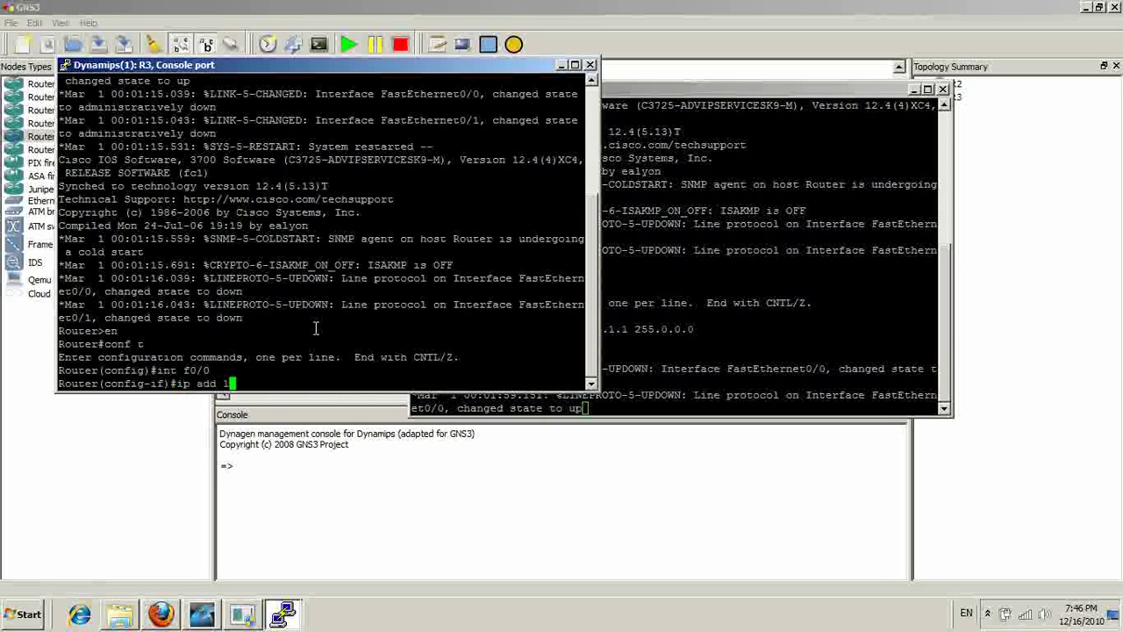
pyautogui.write('0.1.1')
pyautogui.write('2')
pyautogui.press('BackSpace')
pyautogui.press('BackSpace')
pyautogui.write('.2')
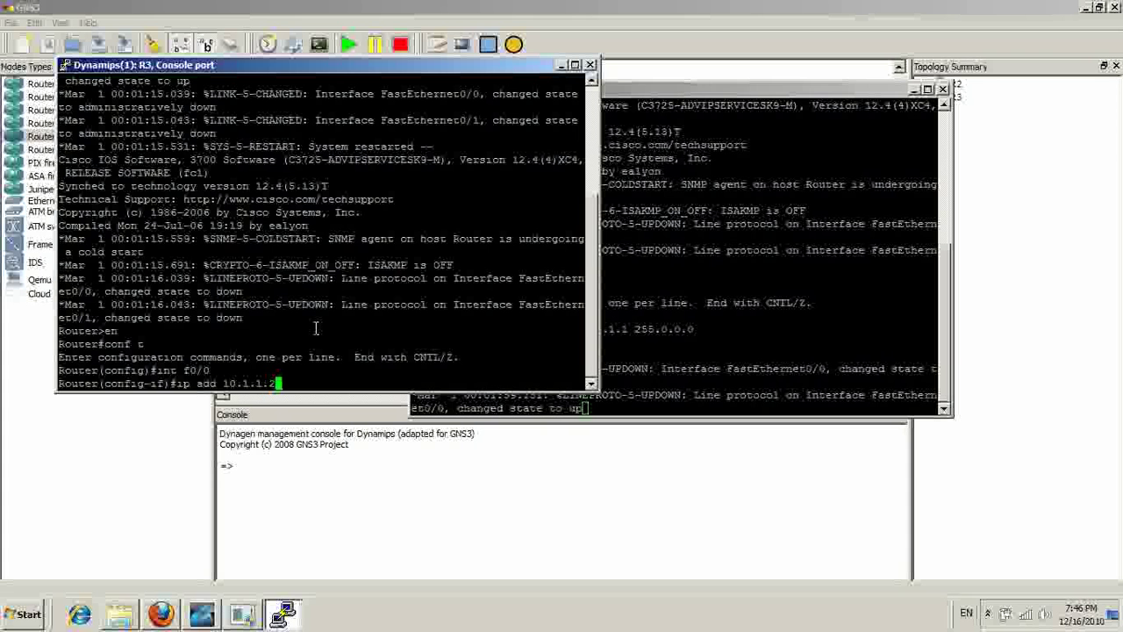
pyautogui.press('BackSpace')
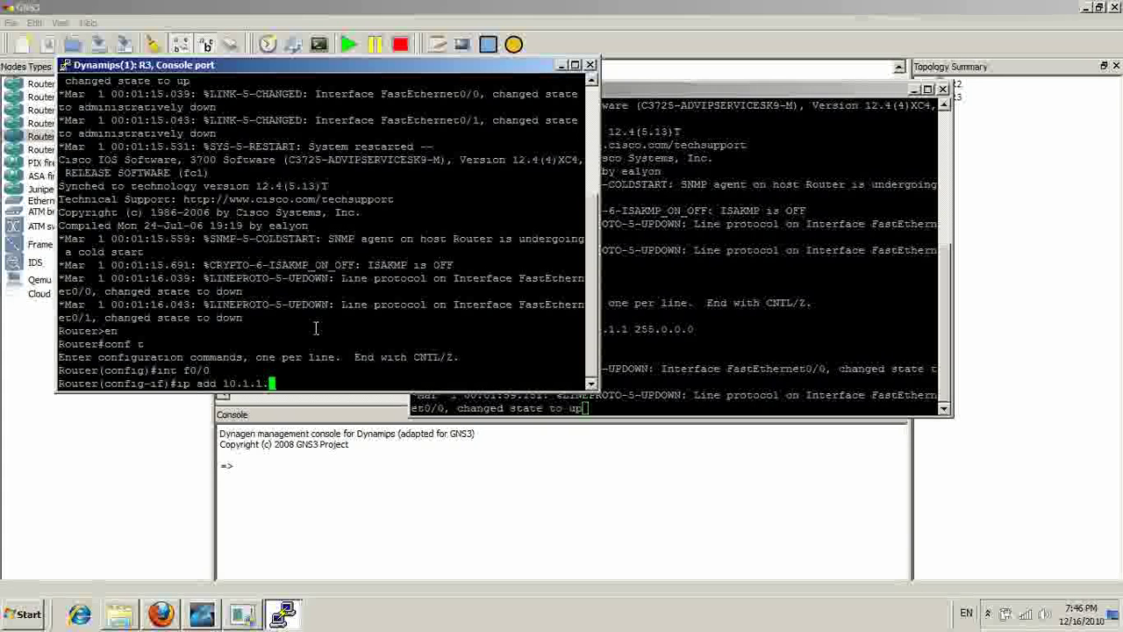
pyautogui.write('2 255.')
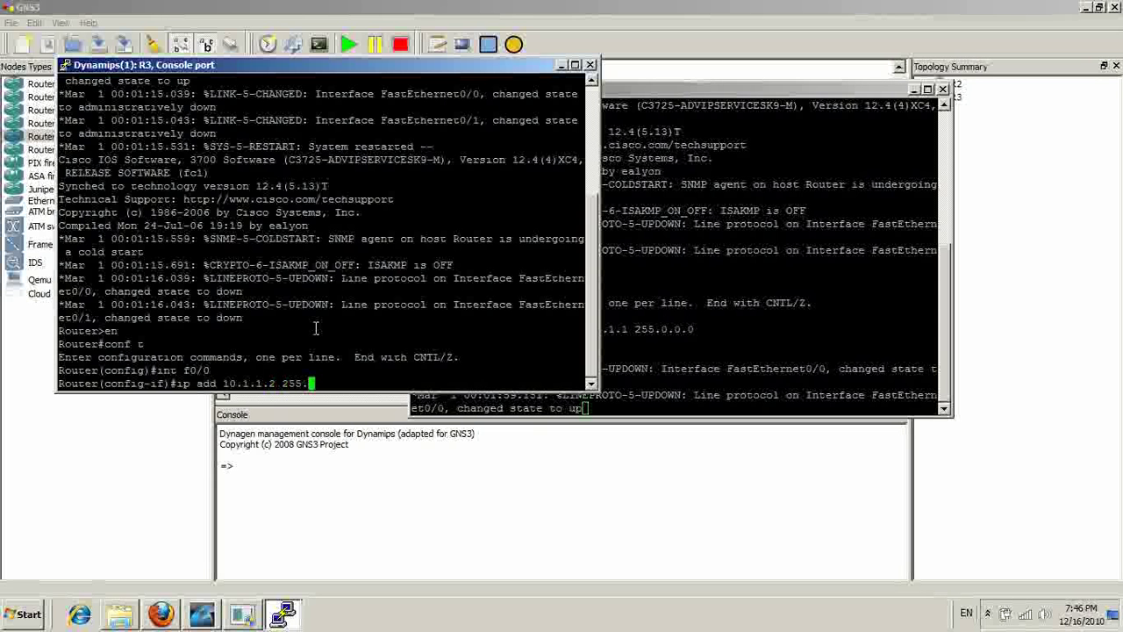
pyautogui.write('0.0.0')
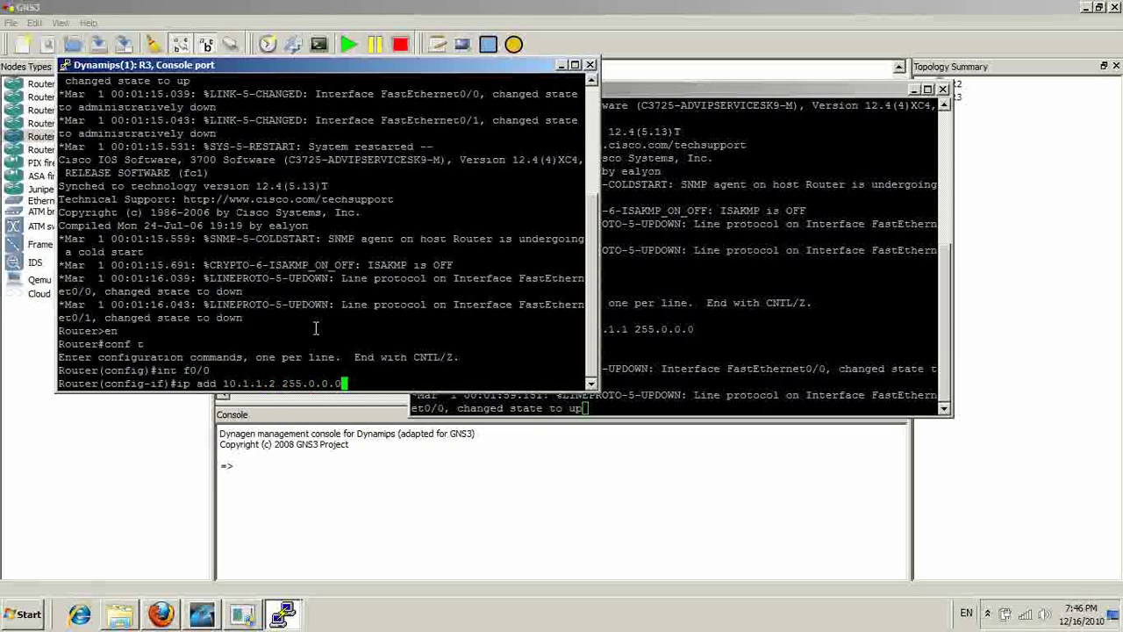
pyautogui.press('Return')
pyautogui.write('nfig-if)#n')
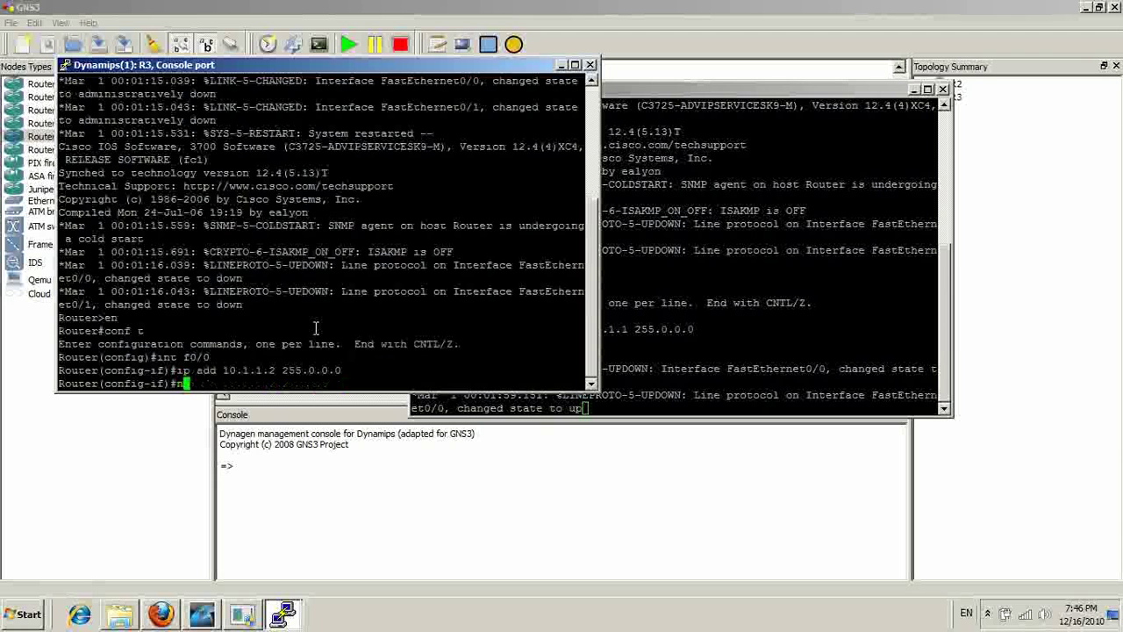
pyautogui.write('o shut')
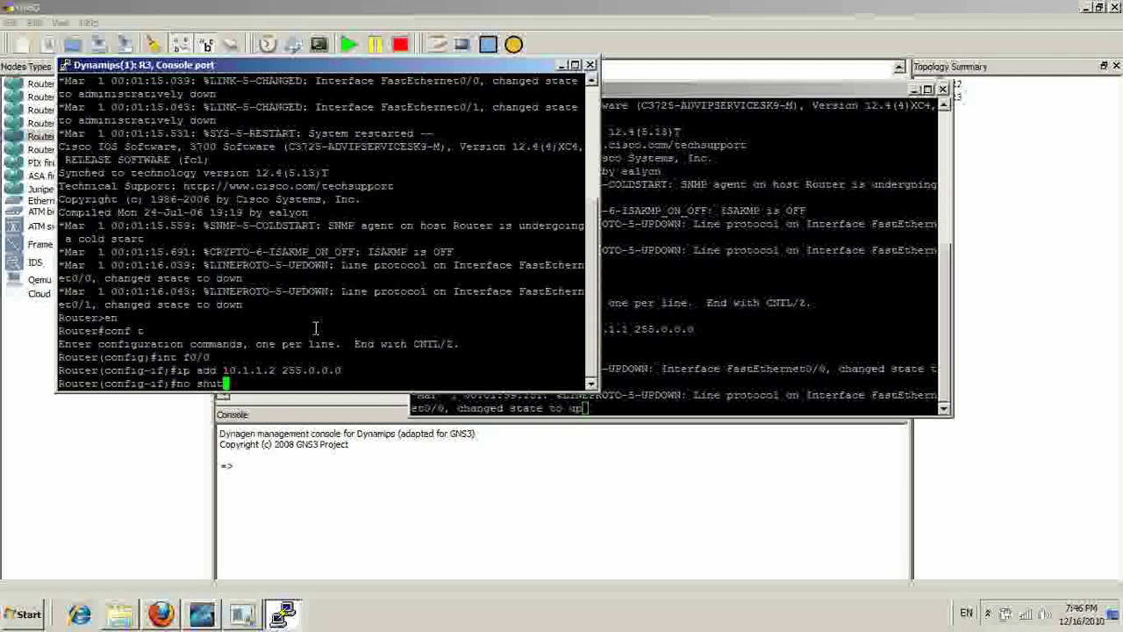
pyautogui.press('Return')
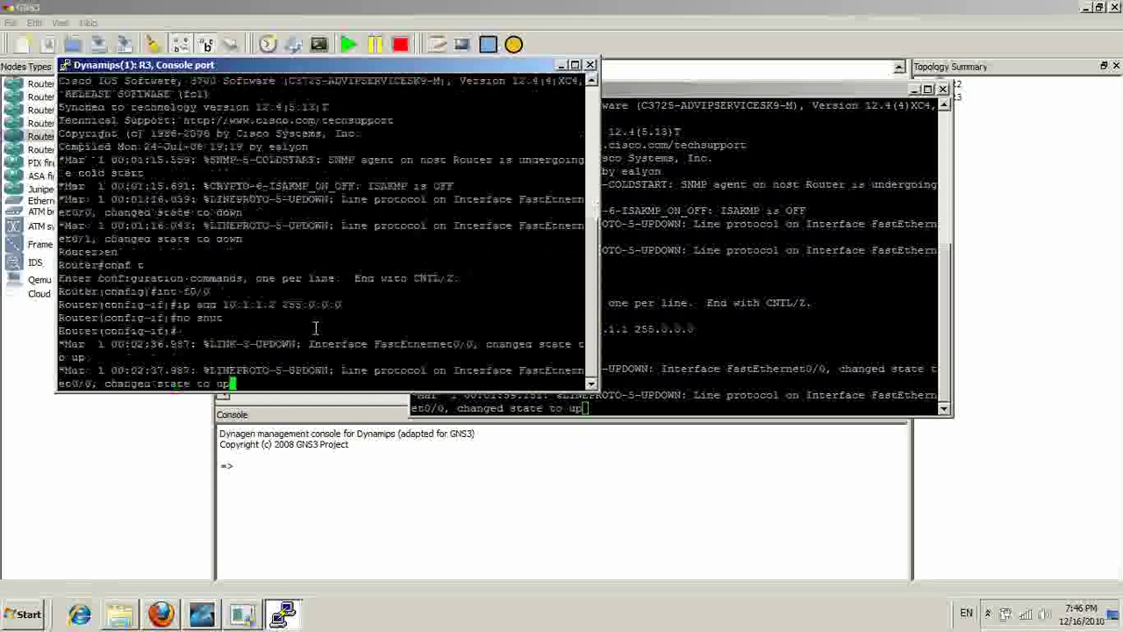
# Exit configuration mode on R3 and show the brief IP interface summary.
pyautogui.write('end')
pyautogui.press('Return')
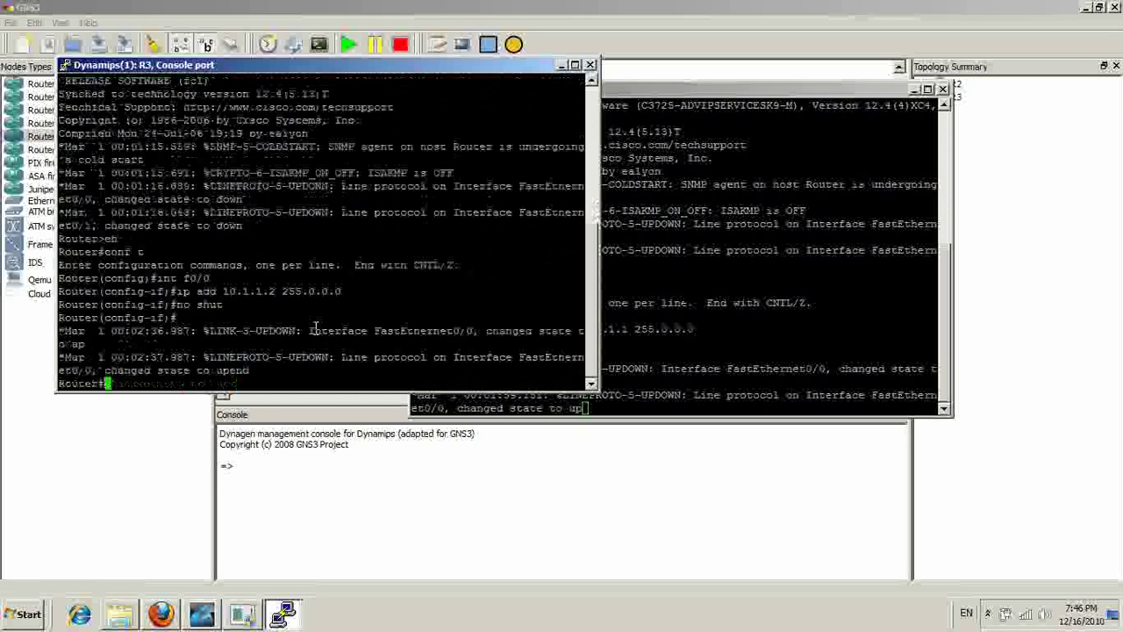
pyautogui.write('ship ')
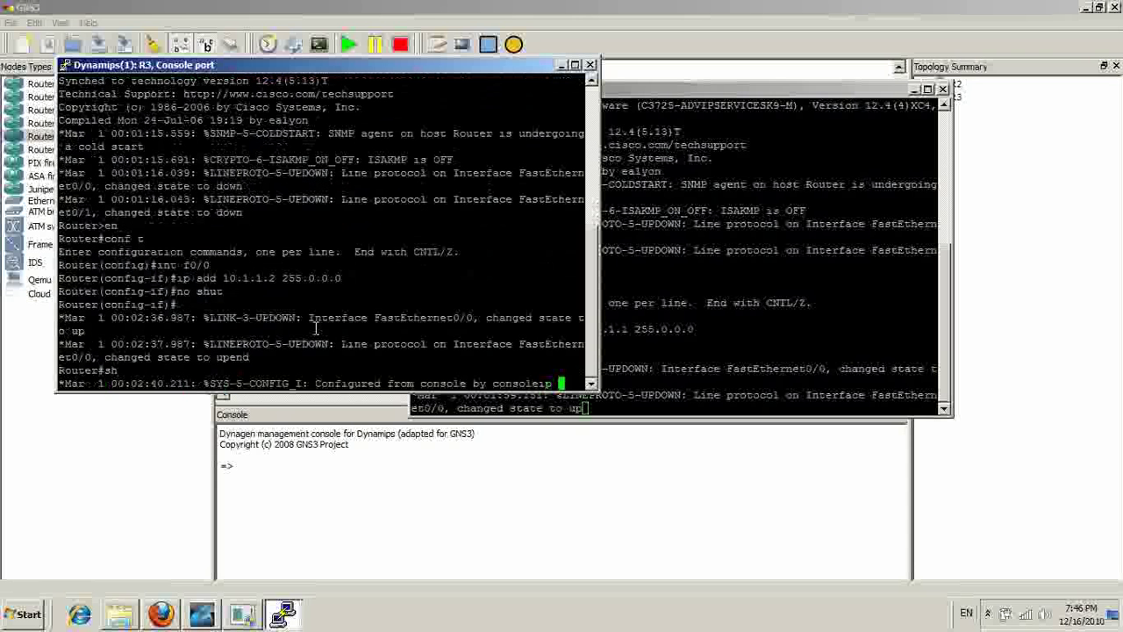
pyautogui.write('int brief')
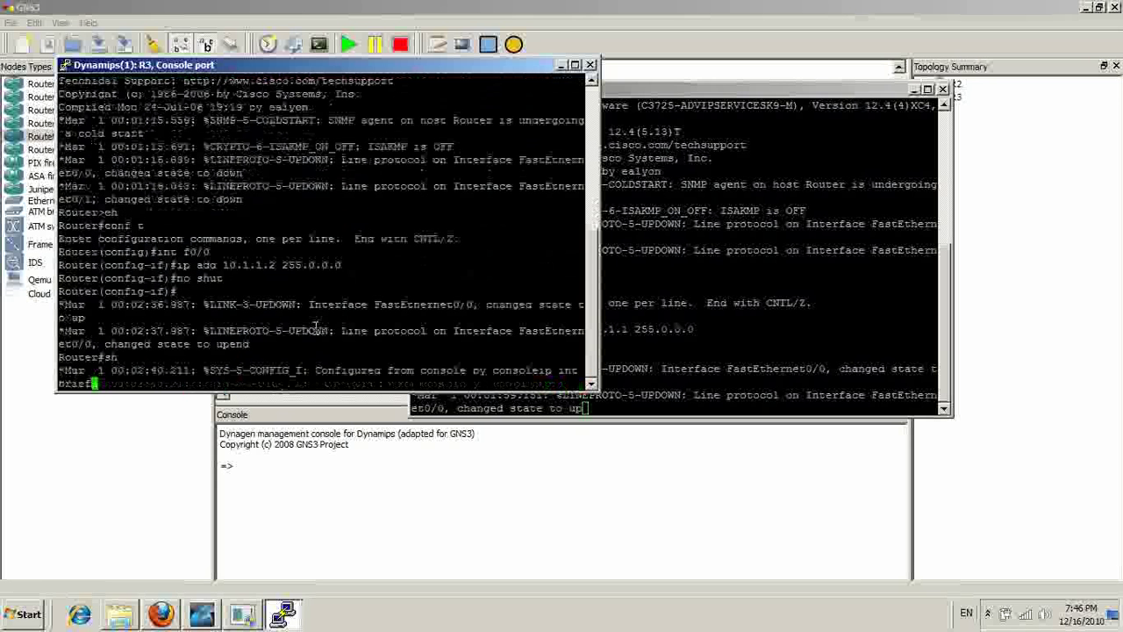
pyautogui.press('Return')
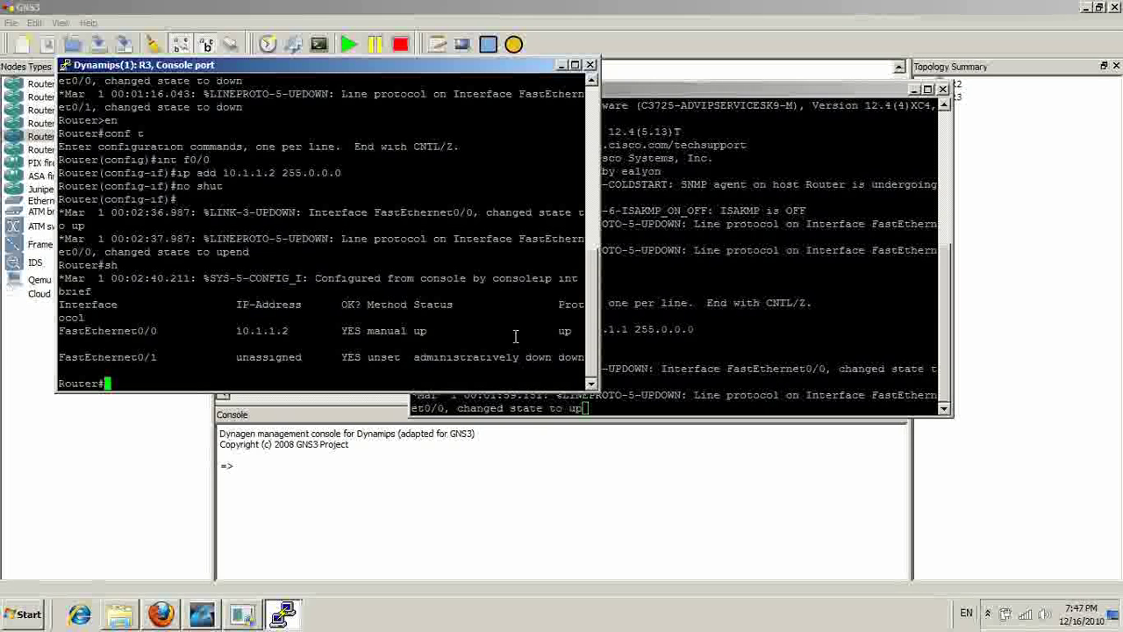
# Ping R2 at 10.1.1.1 from R3, succeeding at 80 percent.
pyautogui.write('ping ')
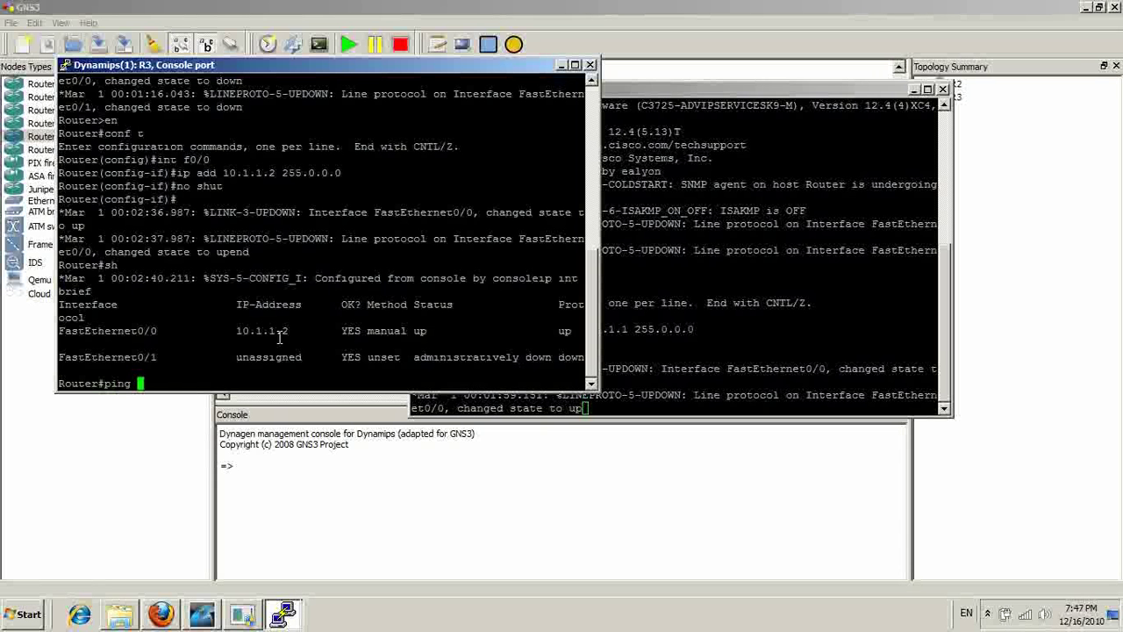
pyautogui.write('10.1..1')
pyautogui.press('BackSpace')
pyautogui.press('BackSpace')
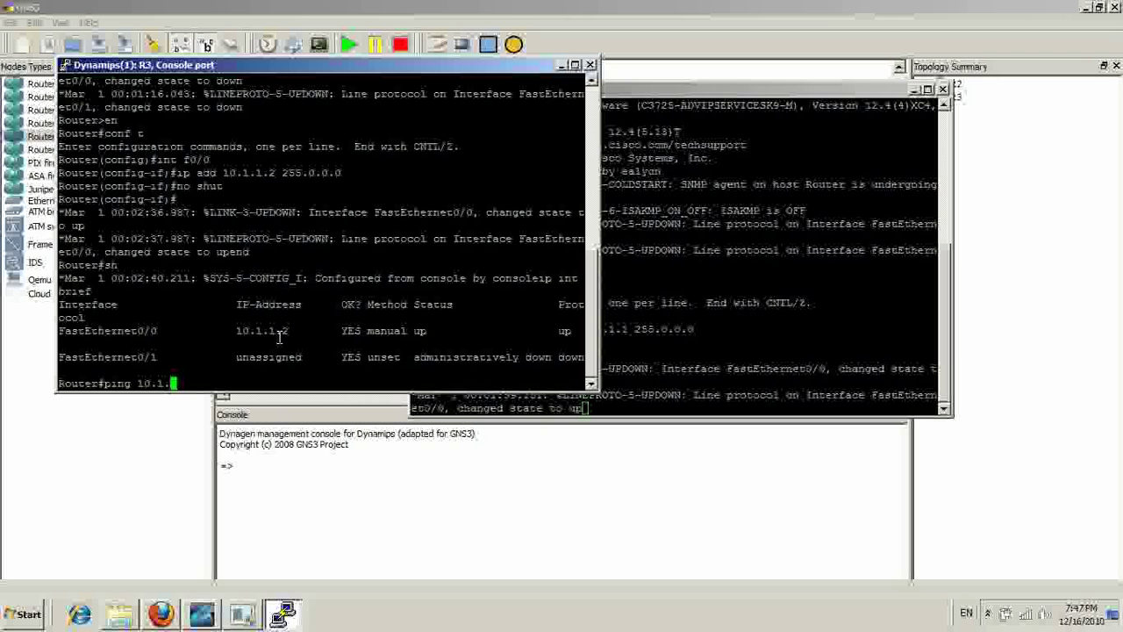
pyautogui.write('1.1')
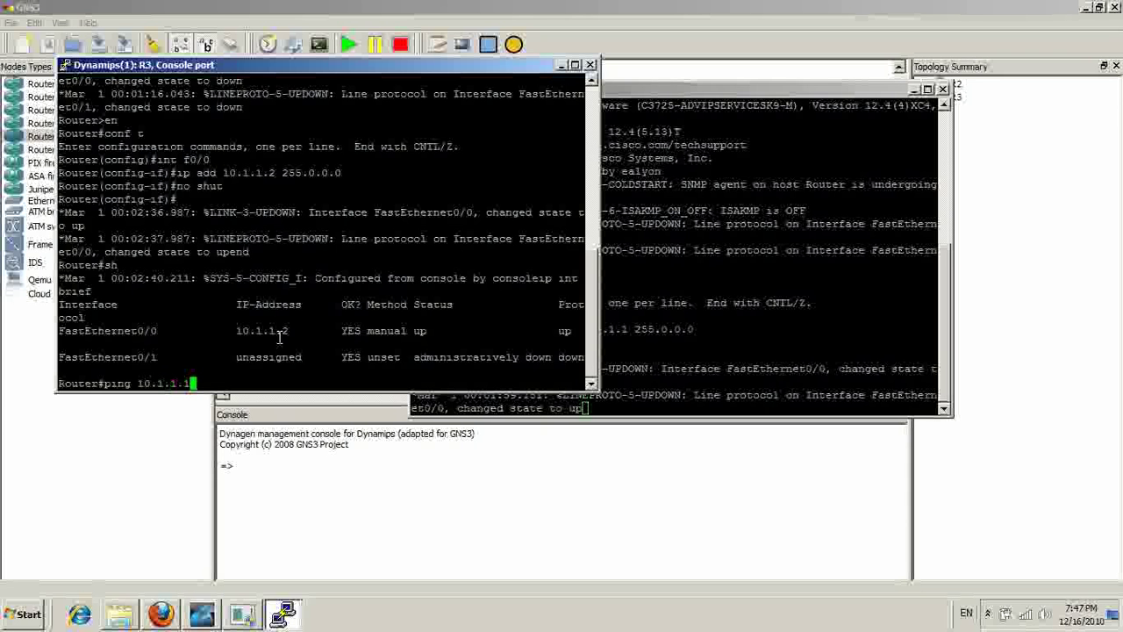
pyautogui.press('Return')
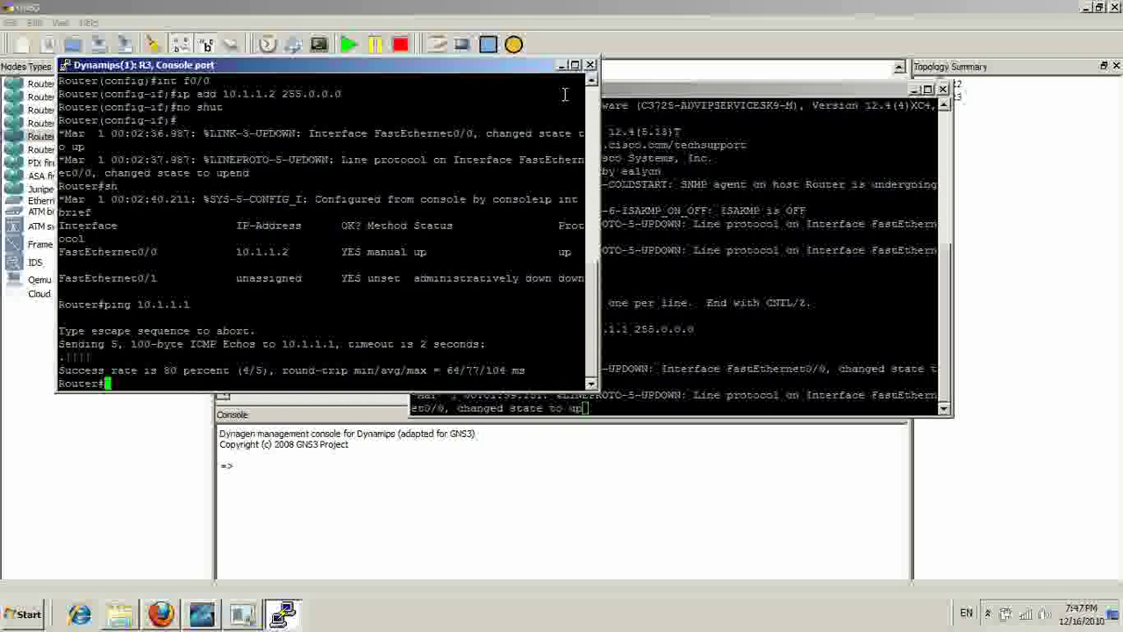
# Minimize the R3 and R2 console windows to reveal the GNS3 topology.
pyautogui.click(562, 65)
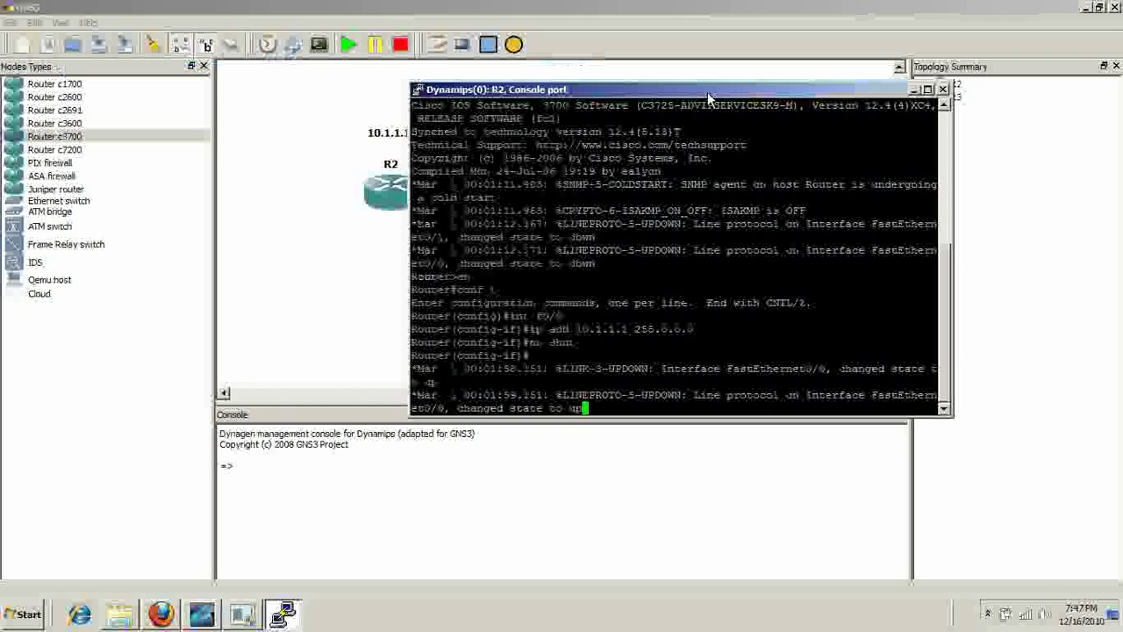
pyautogui.click(913, 89)
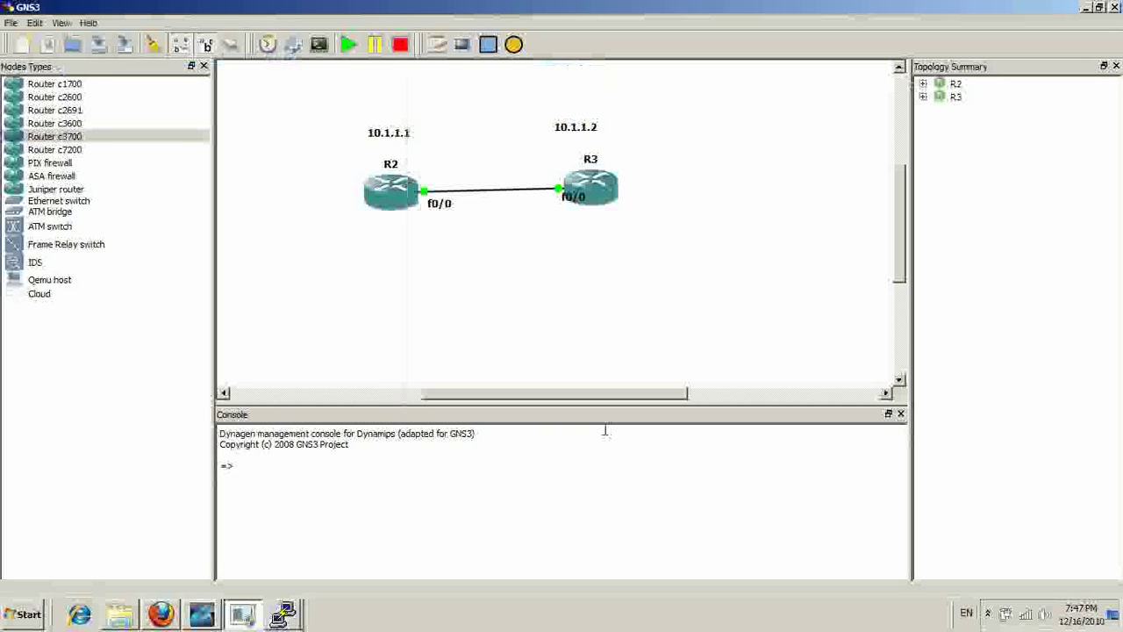